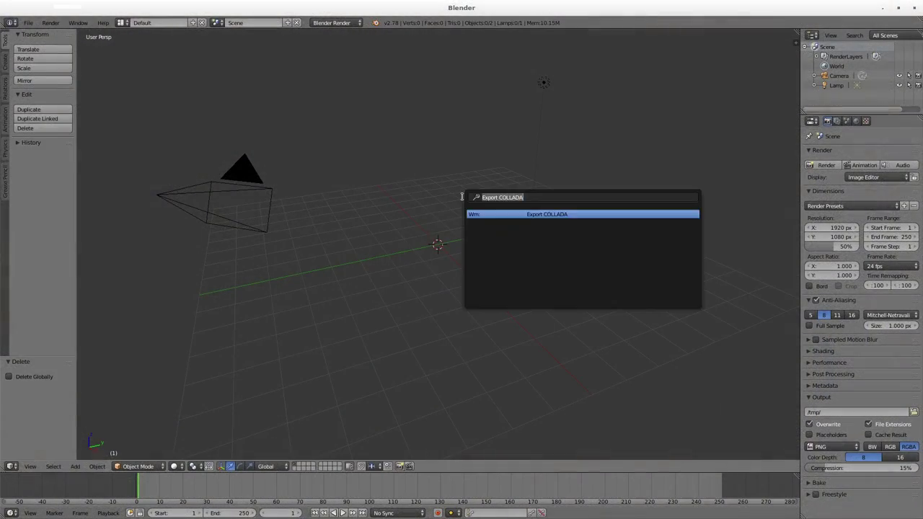
Step: Add a cube, scale it by 10, and flatten its Z to 0.01 as the floor
key(Return)
key(s)
key(1)
key(0)
key(Return)
key(s)
key(z)
key(0)
key(period)
key(0)
key(1)
key(Return)
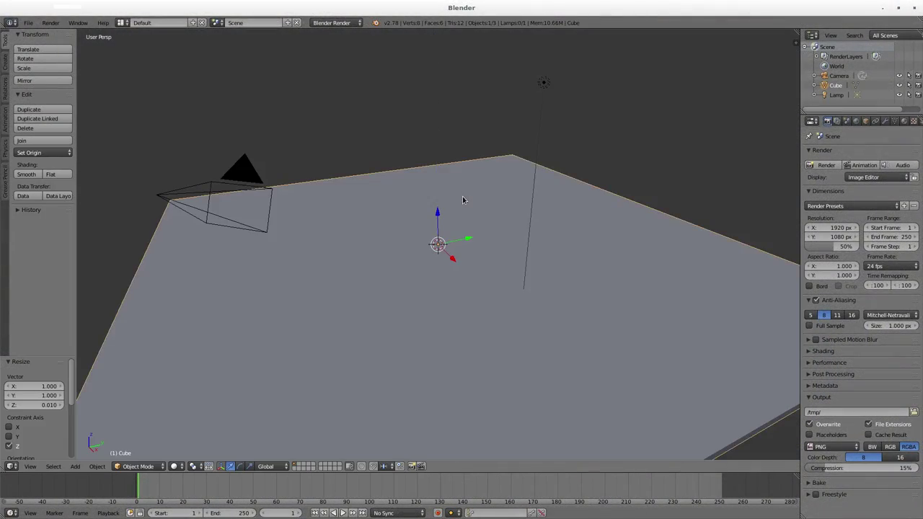
key(KP_7)
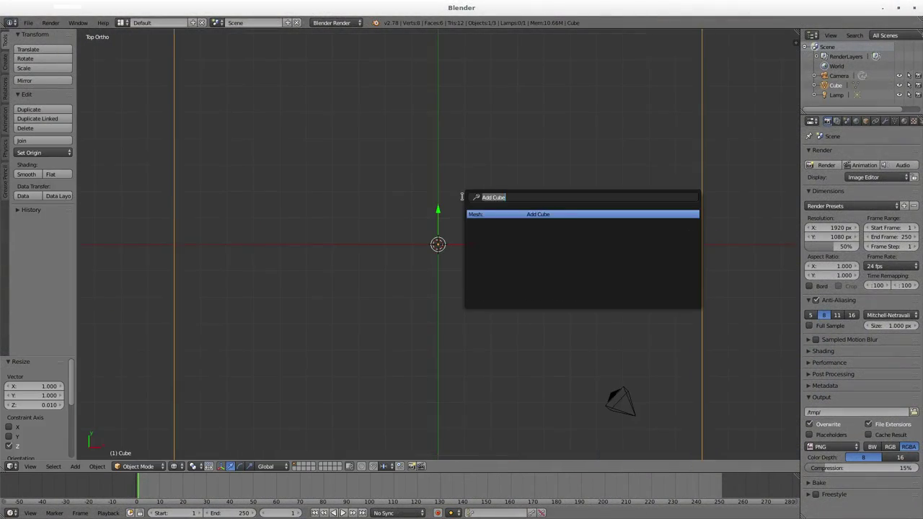
Step: Add a second cube at the centre and shrink it to 0.1 scale
key(Return)
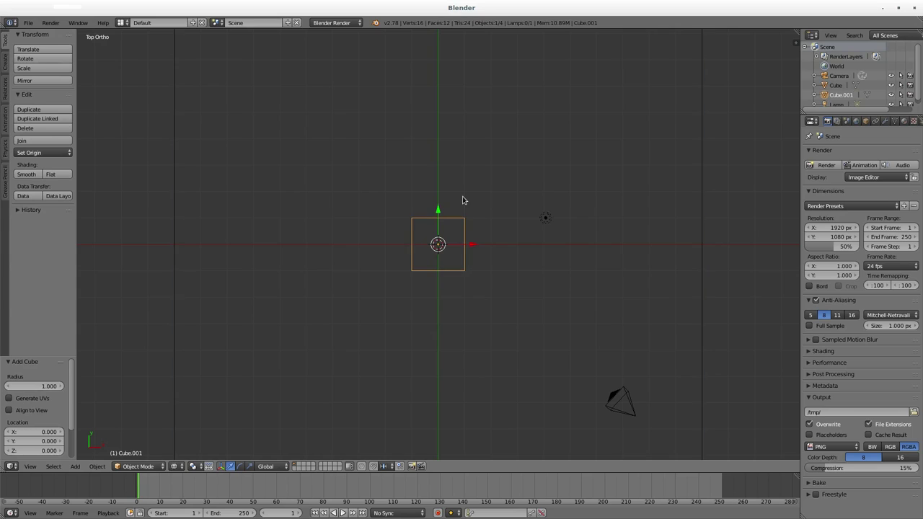
scroll(463, 201, down, 2)
key(0)
key(period)
key(1)
key(Return)
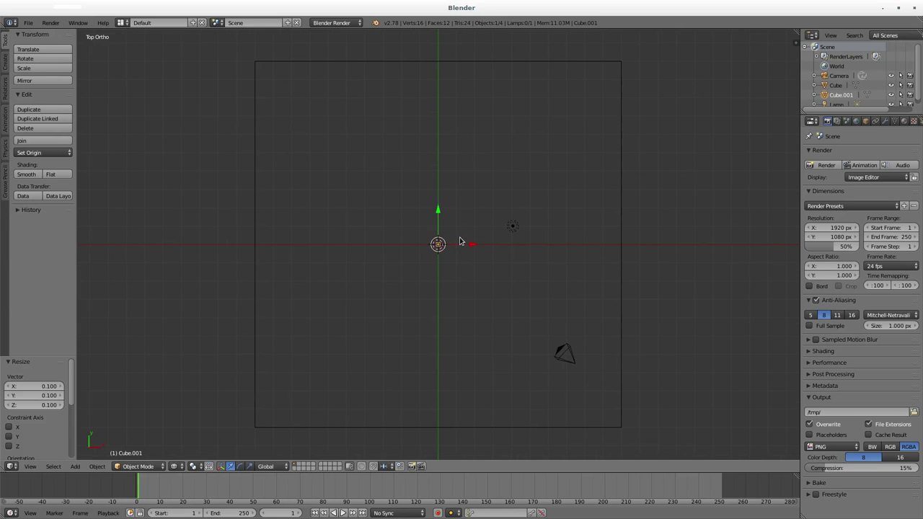
click(472, 254)
Step: Stretch the small cube along Y into a thin wall at the floor's left edge
key(KP_1)
key(Tab)
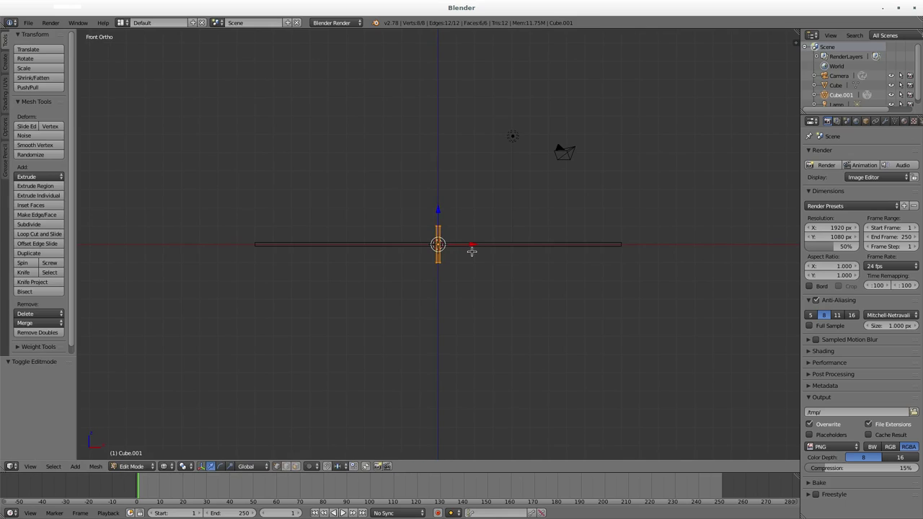
key(Tab)
key(KP_7)
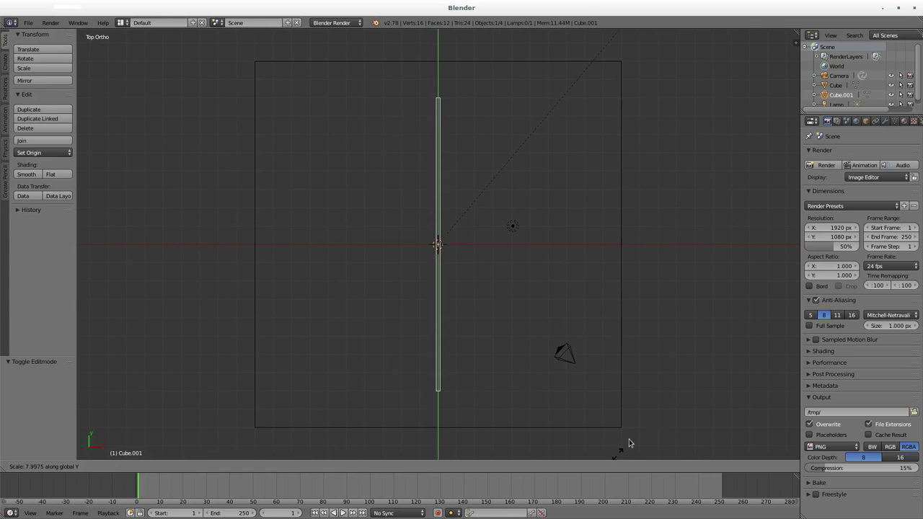
click(662, 405)
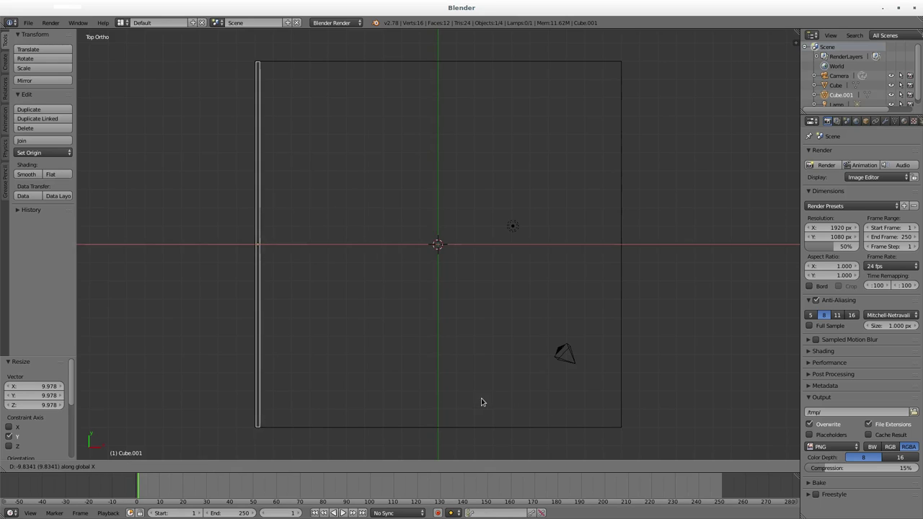
click(481, 402)
right_click(622, 293)
click(904, 121)
Step: Split off a left Image Editor showing brown-brick.jpg and give the floor a new material
drag(3, 467, 191, 467)
click(11, 466)
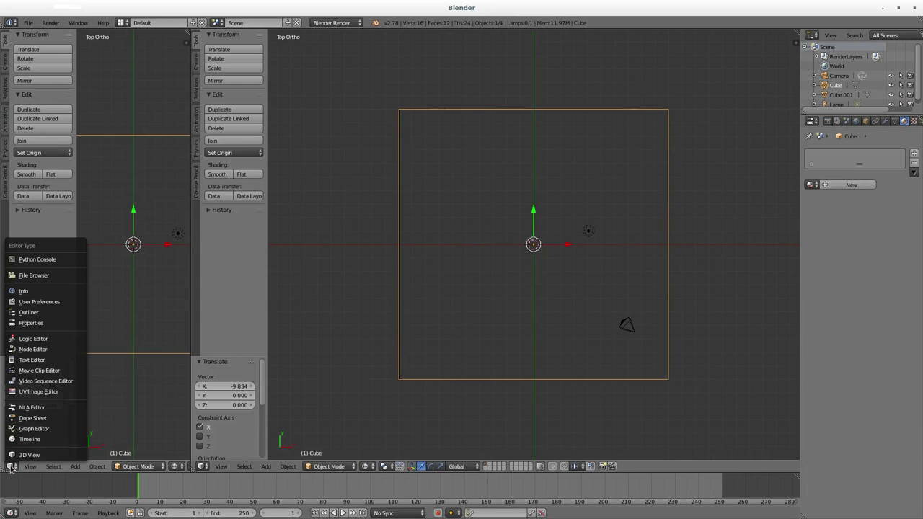
click(33, 392)
click(850, 185)
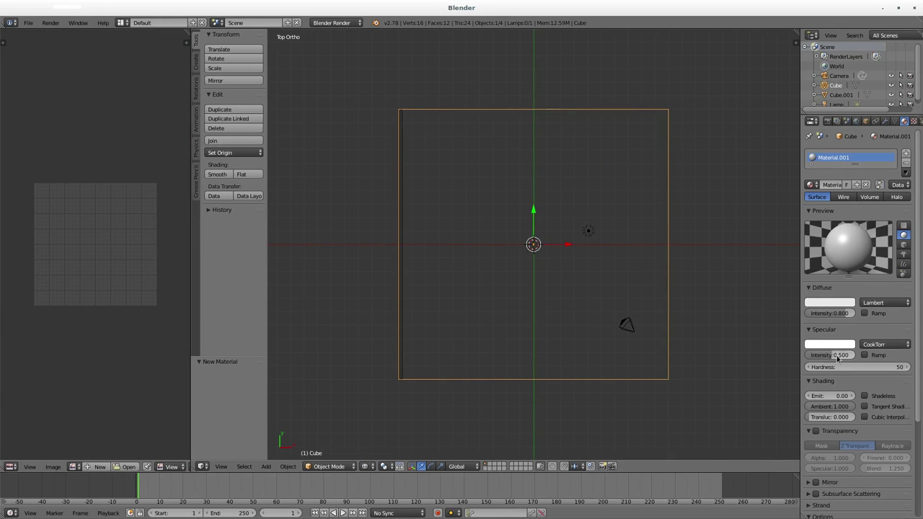
click(126, 466)
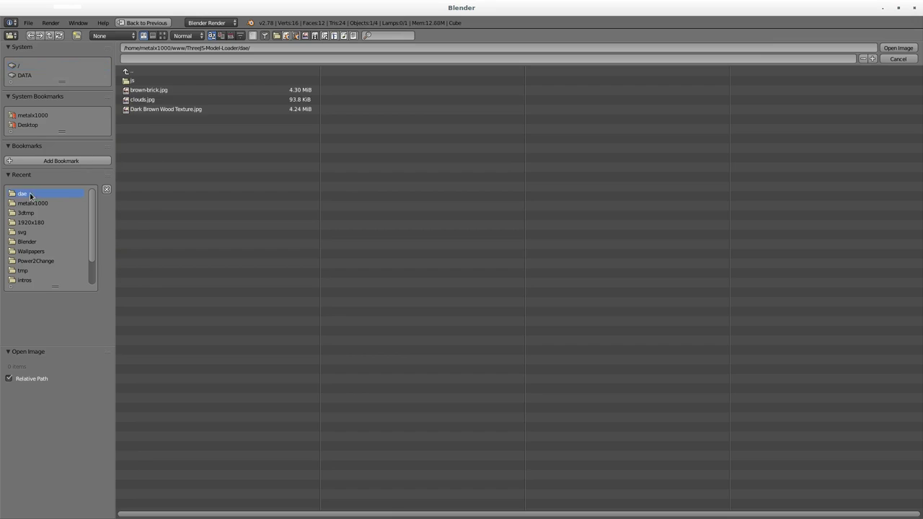
double_click(149, 93)
Step: Apply the floor's scale and unwrap its UVs with Cube Projection
click(288, 466)
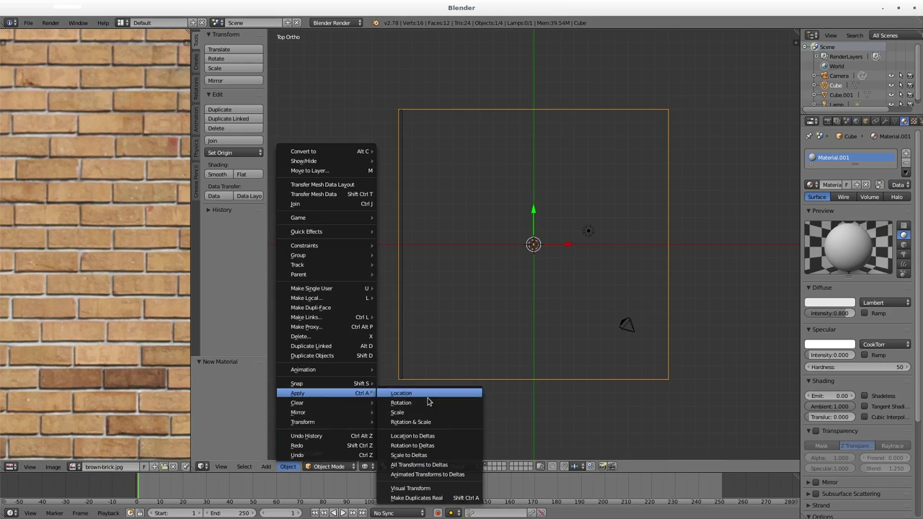
click(417, 413)
scroll(504, 325, down, 5)
scroll(546, 289, up, 3)
key(Tab)
key(u)
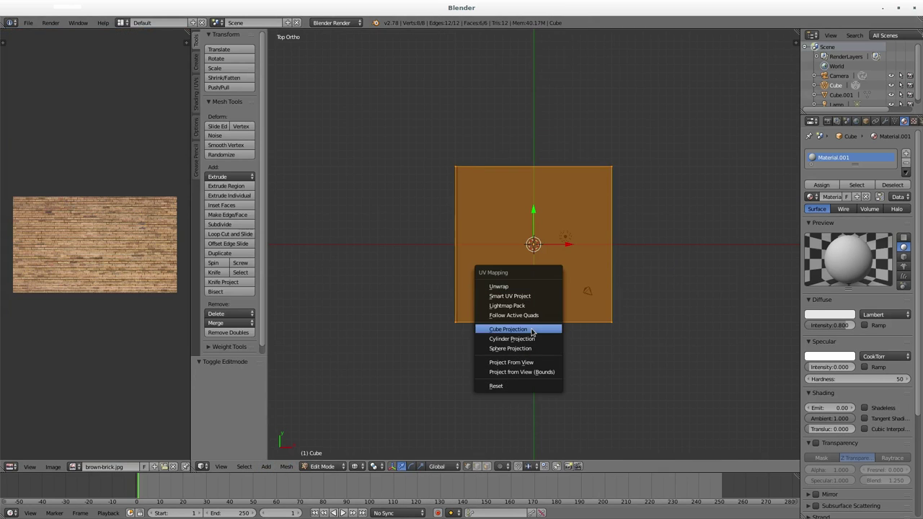
click(531, 325)
key(Tab)
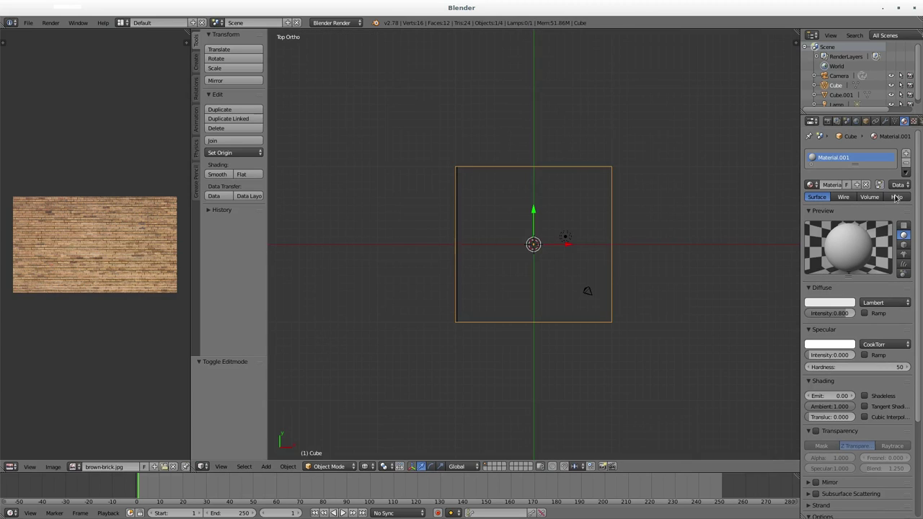
Step: Add an Image texture using brown-brick.jpg to the floor's material
click(913, 121)
click(844, 224)
click(812, 380)
click(747, 396)
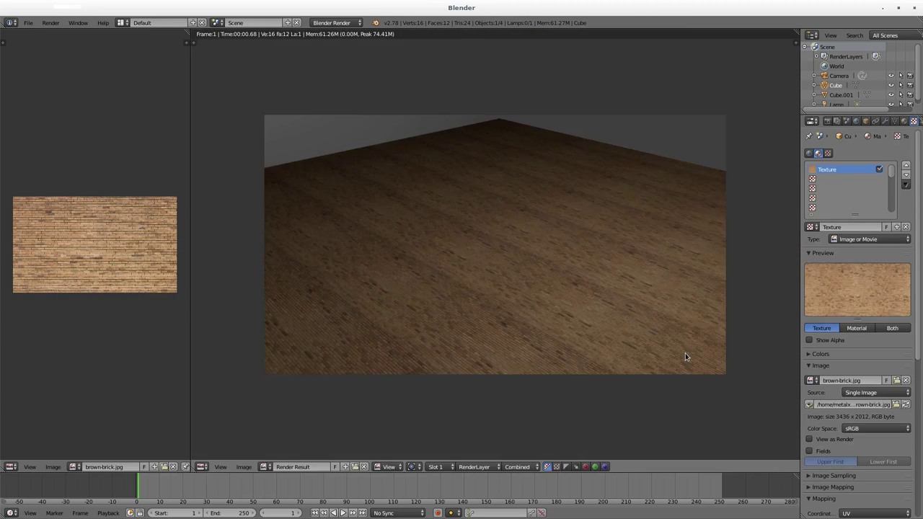
right_click(457, 209)
click(903, 121)
Step: Give the wall a new material with a brown-brick.jpg image texture
click(827, 185)
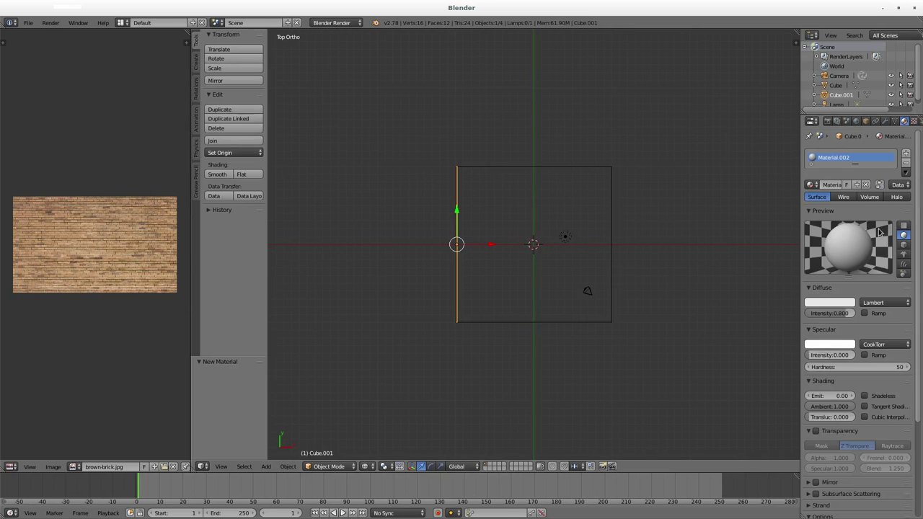
click(913, 121)
click(849, 225)
click(812, 380)
click(746, 396)
key(Tab)
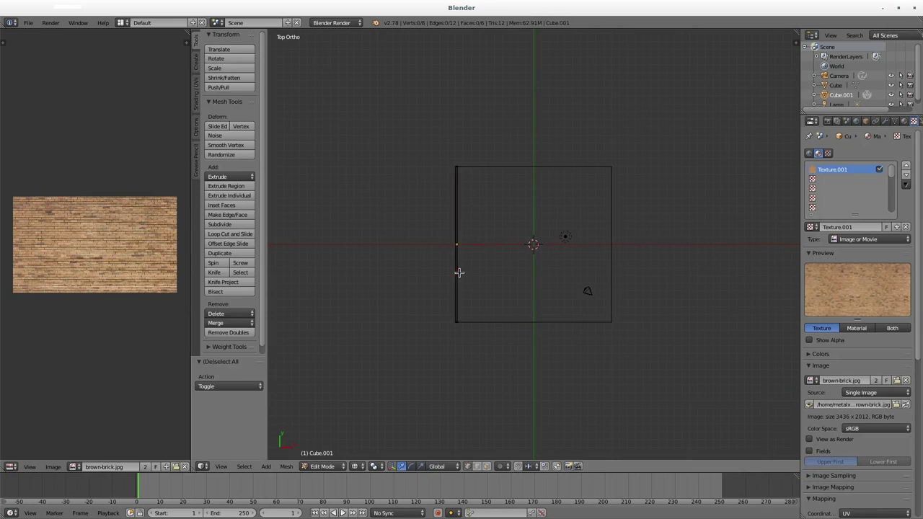
key(a)
key(Tab)
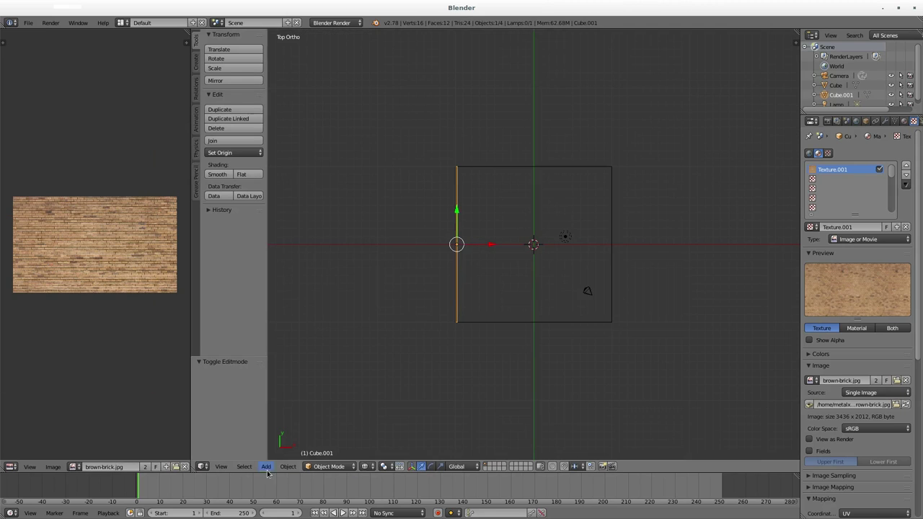
click(266, 467)
key(Tab)
key(Tab)
Step: Duplicate the wall onto the floor's right, top and bottom edges
key(shift+d)
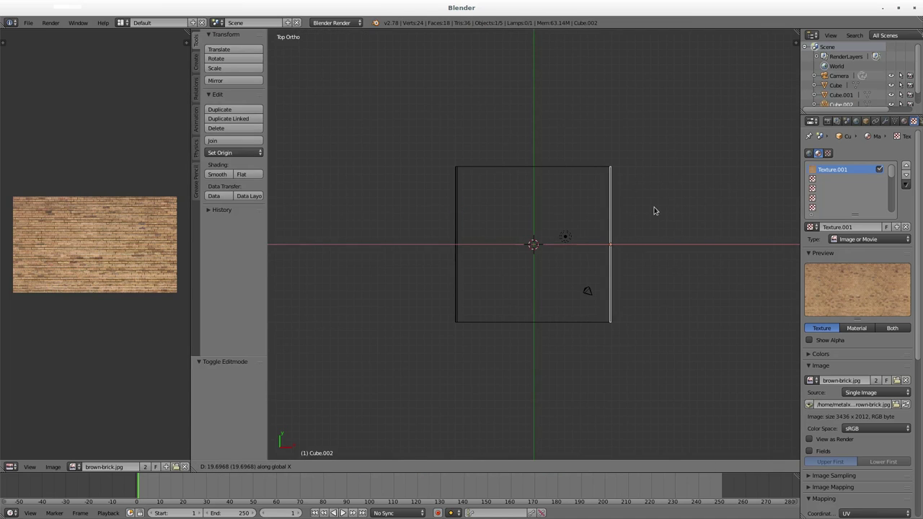
click(654, 211)
key(shift+d)
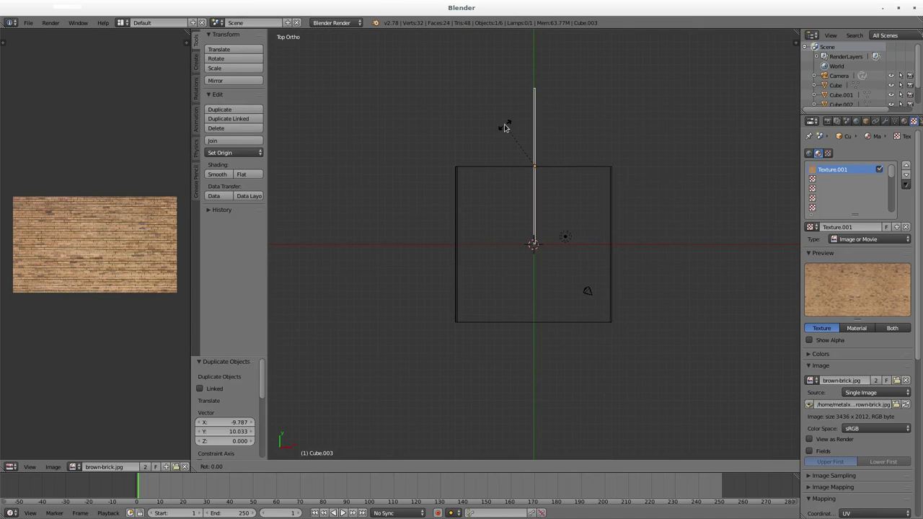
right_click(505, 128)
key(shift+d)
key(y)
click(498, 282)
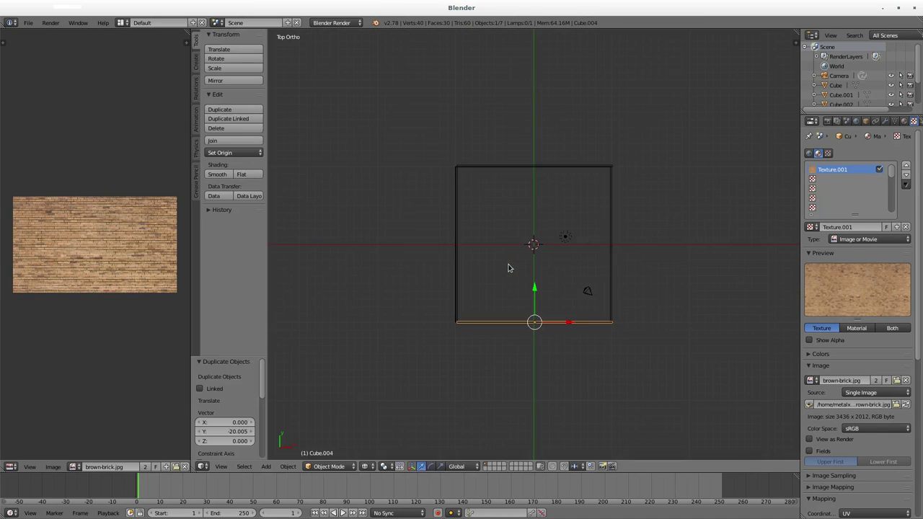
Step: Export the scene as OBJ and check it in the browser
key(space)
text(obj)
key(Return)
key(Return)
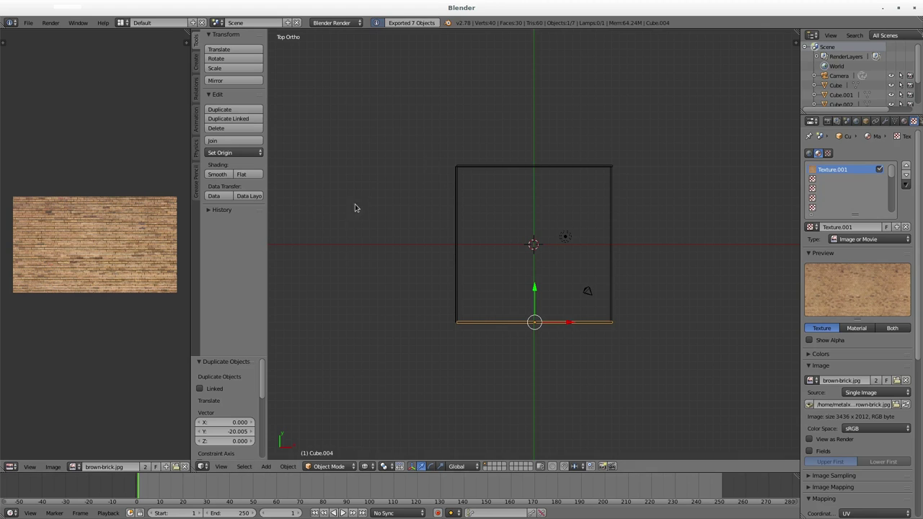
key(alt+Tab)
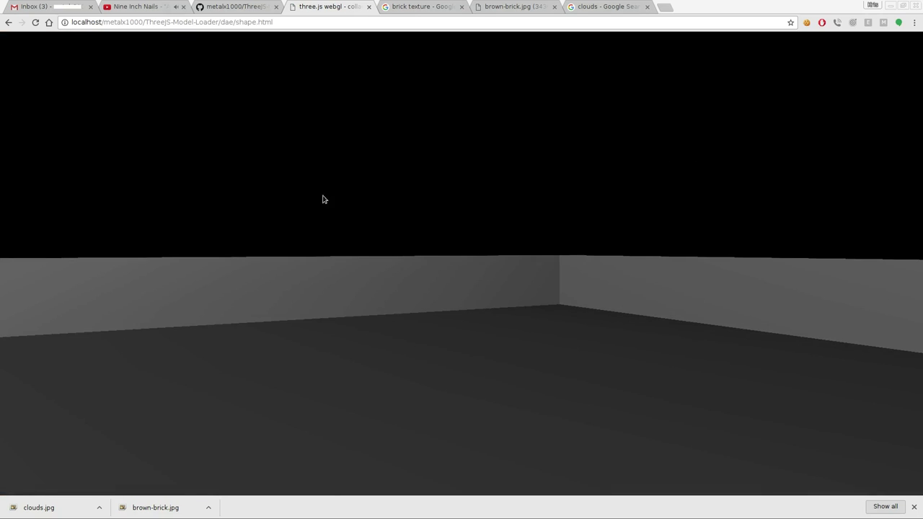
key(alt+Tab)
Step: Export the scene to COLLADA and reload the browser page to view the walls
key(space)
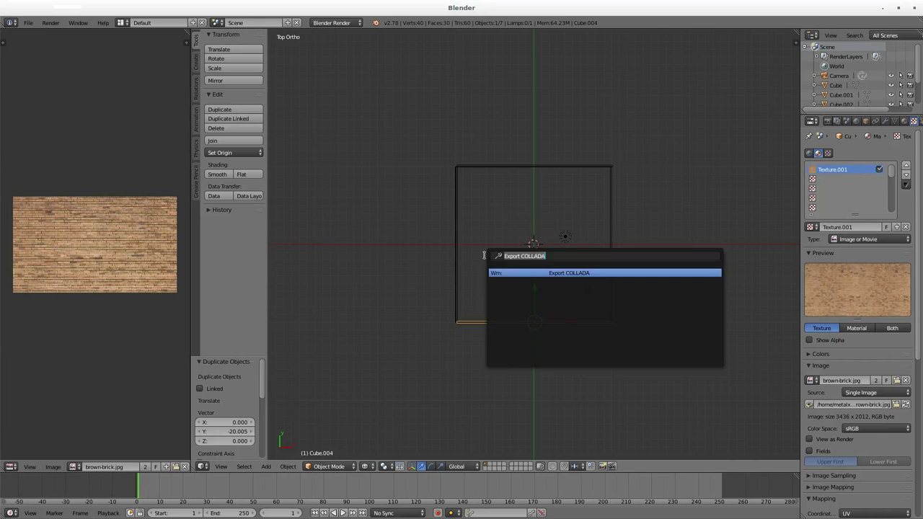
key(Return)
scroll(37, 431, down, 3)
key(Return)
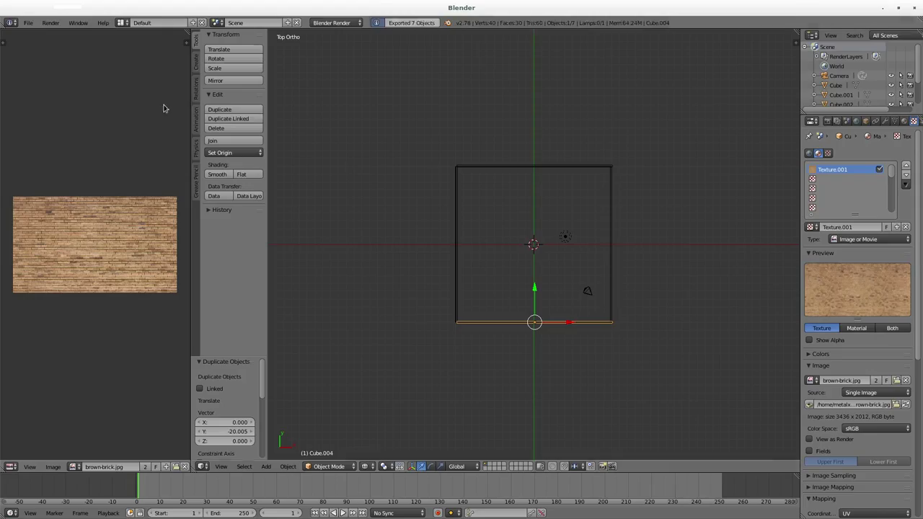
key(alt+Tab)
key(ctrl+r)
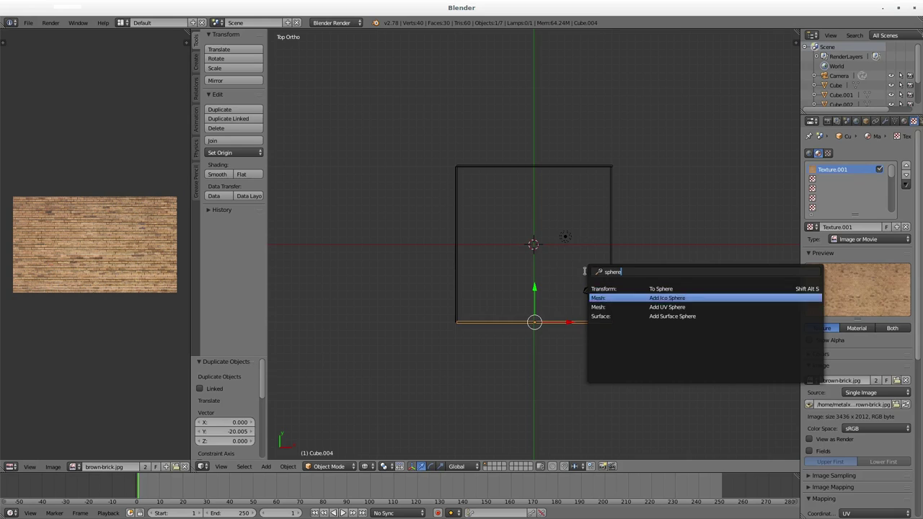
Step: Add a sphere scaled up around the maze and apply its scale
key(Return)
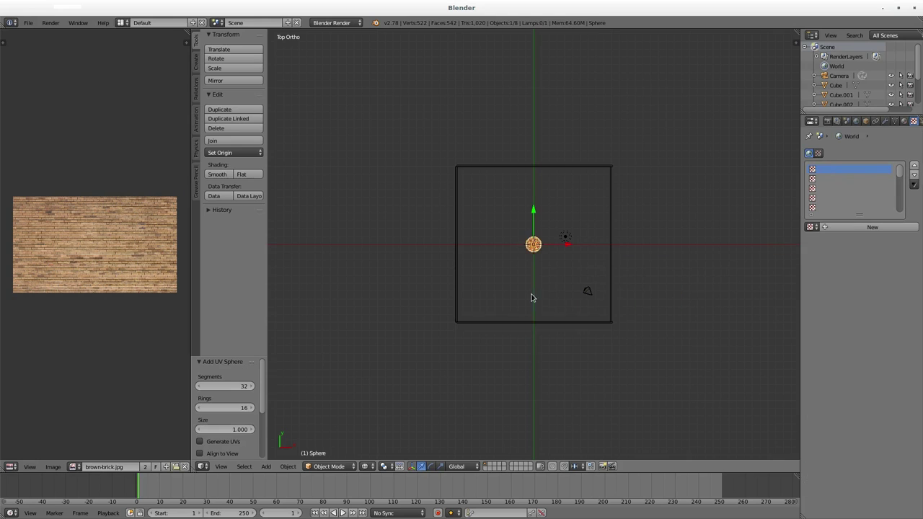
key(s)
click(766, 350)
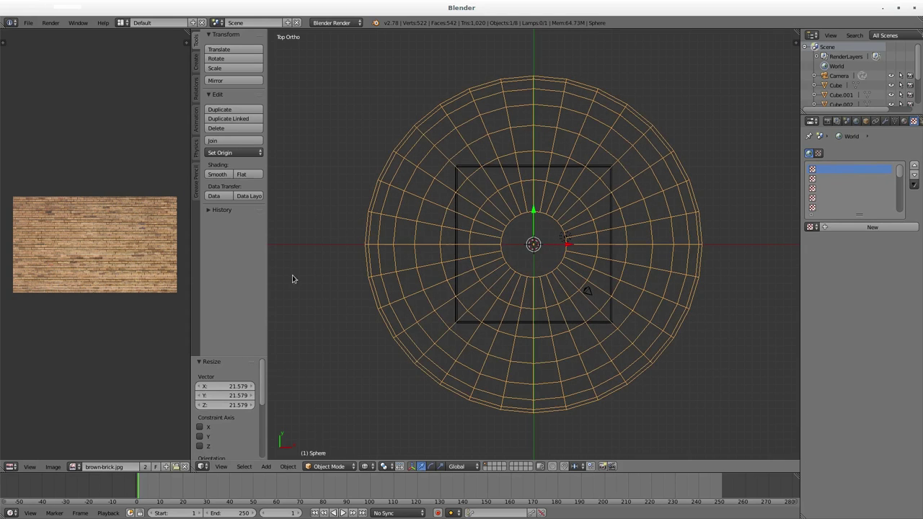
click(287, 467)
click(412, 411)
Step: Unwrap the sphere's mesh, then re-project its UVs with Sphere Projection
key(Tab)
key(a)
key(a)
key(u)
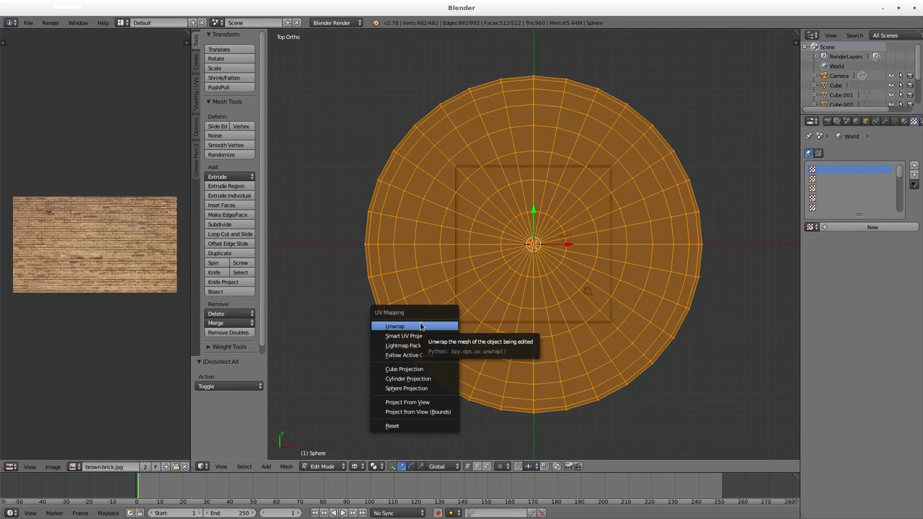
click(420, 324)
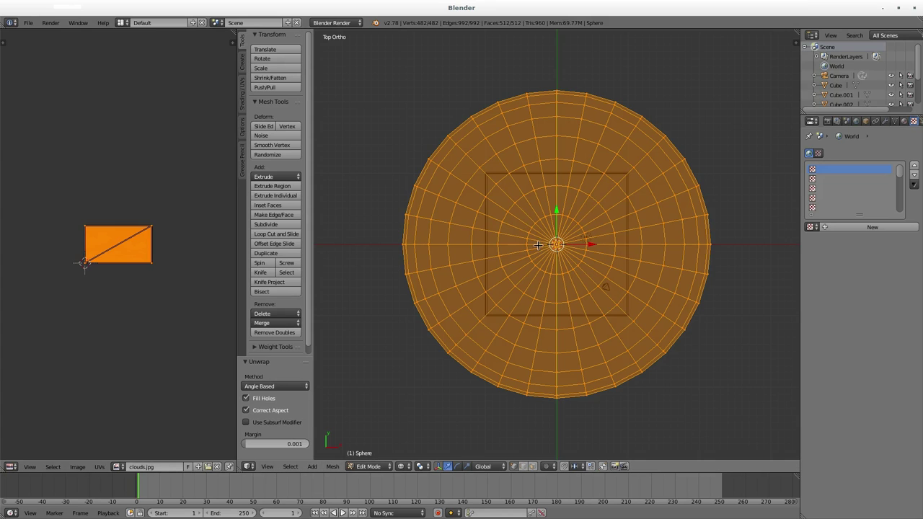
key(u)
click(499, 308)
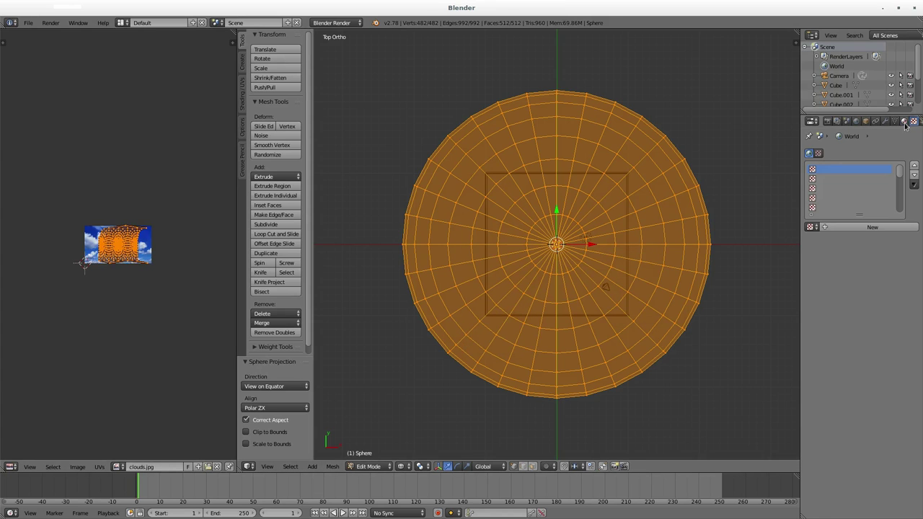
Step: Add an Image texture using clouds.jpg to the sphere
click(872, 227)
click(868, 239)
click(810, 379)
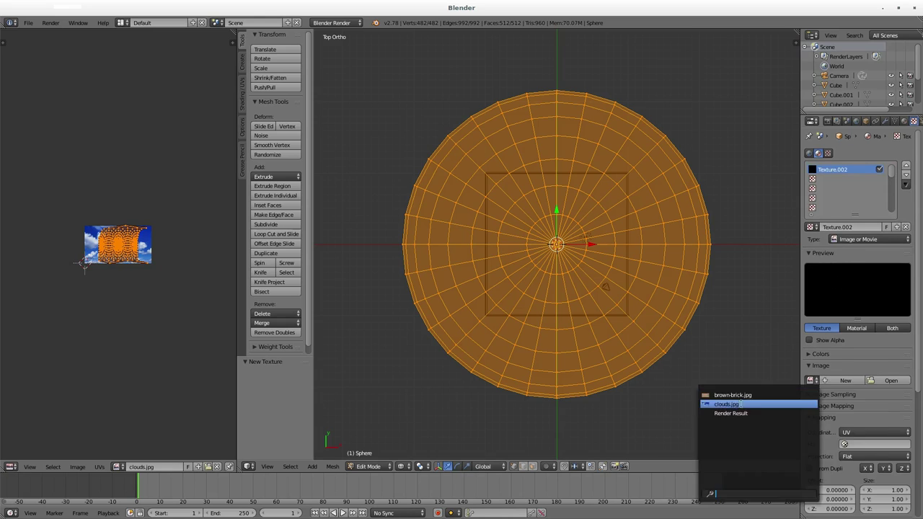
click(728, 404)
key(Tab)
Step: Export the clouds-textured scene to COLLADA via the command search
key(space)
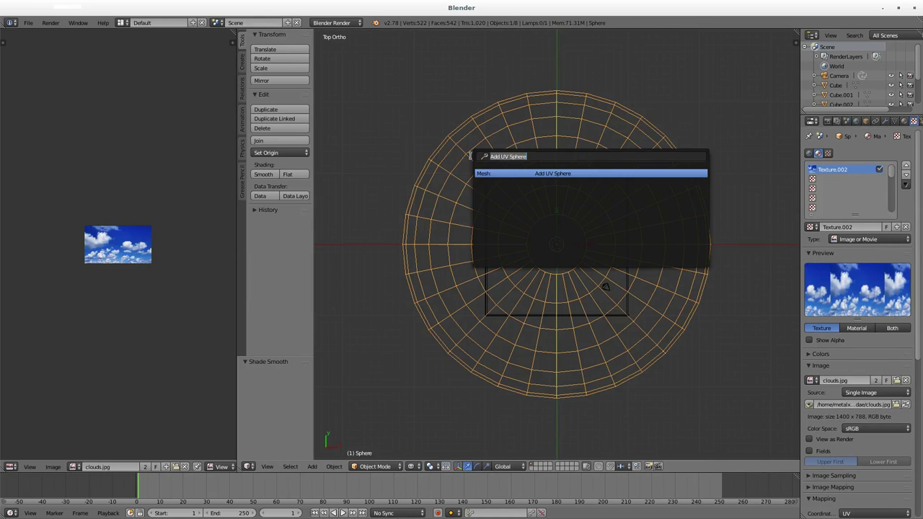
key(Return)
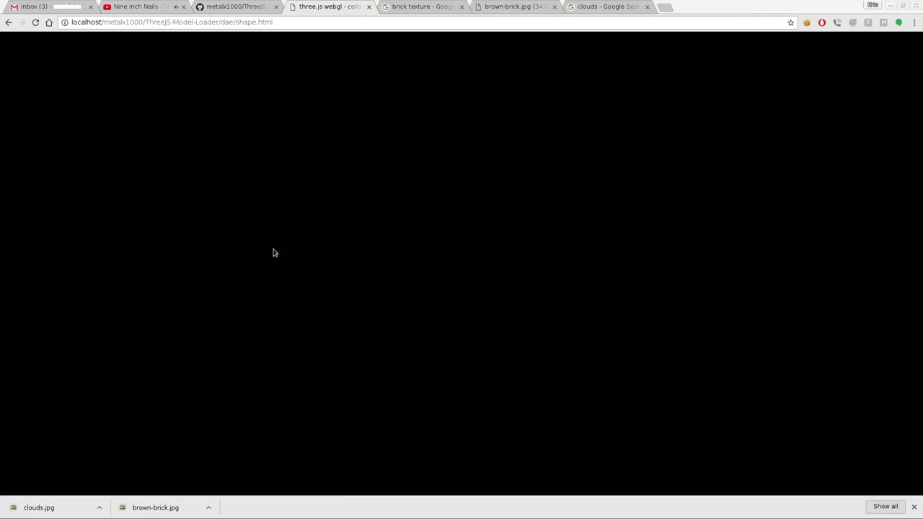
key(Tab)
key(a)
key(space)
key(Escape)
key(Tab)
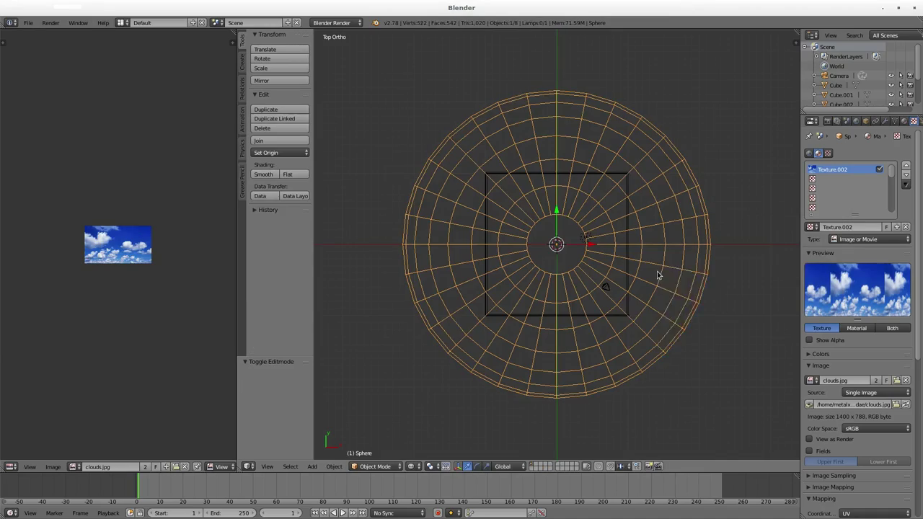
key(space)
text(collada)
key(Return)
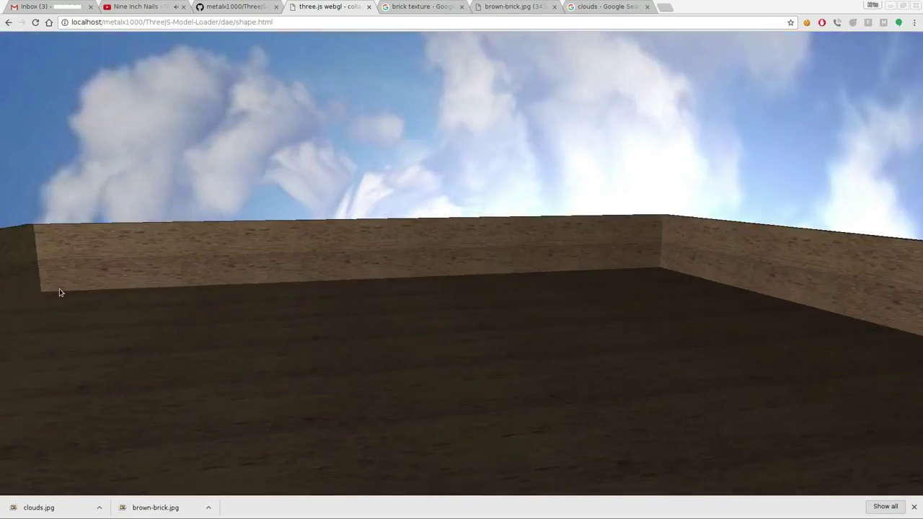
Step: Hide the sky sphere and place a copy of the left wall piece at the centre
key(h)
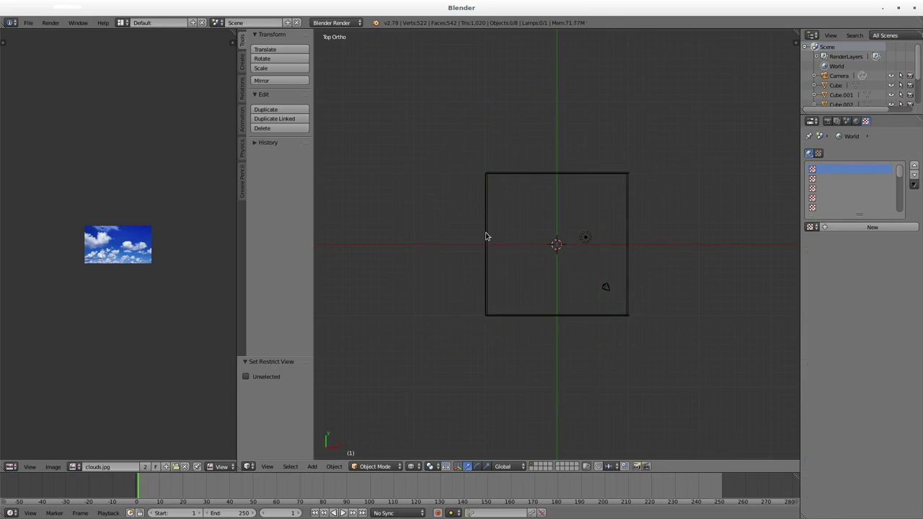
right_click(487, 238)
scroll(579, 264, up, 4)
key(g)
click(624, 253)
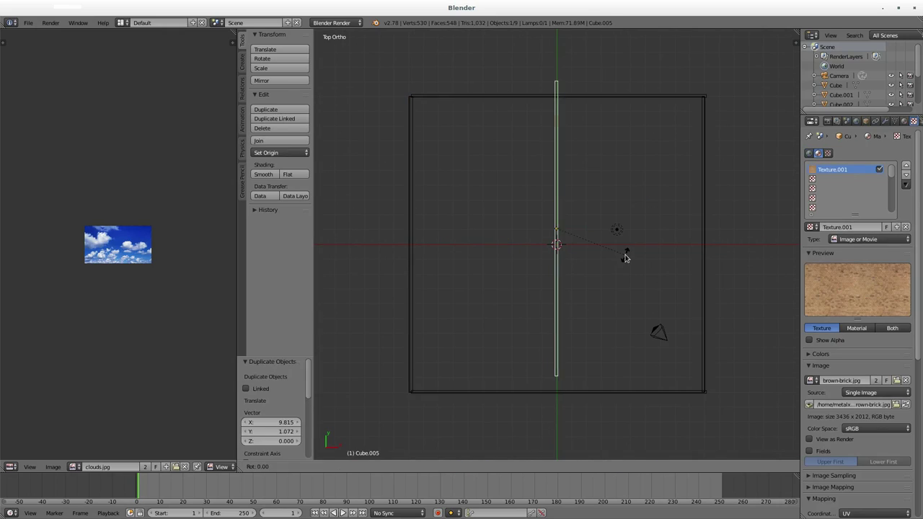
Step: Rotate the wall copy 90° around Z and shorten it along X
key(r)
key(z)
key(9)
key(0)
key(Return)
key(s)
key(x)
click(571, 248)
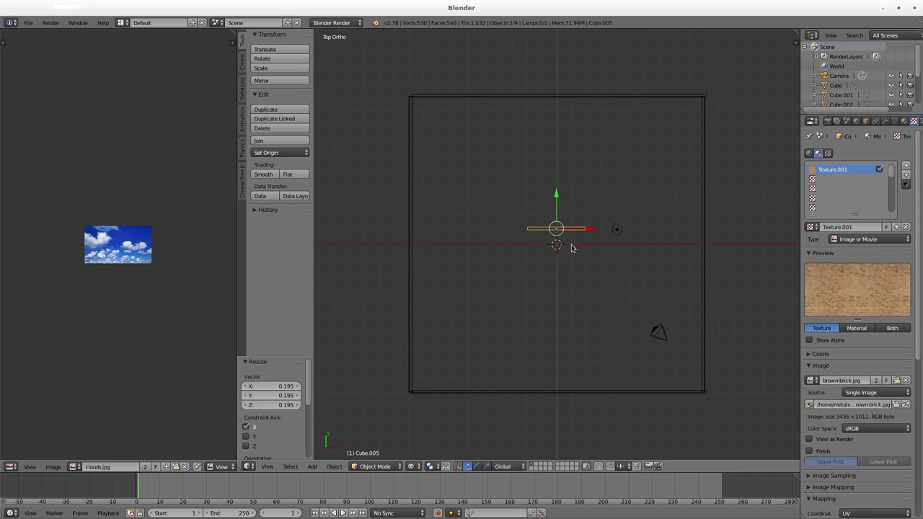
Step: Check the piece's Material.004, apply its scale, and re-unwrap its UVs
click(904, 121)
click(857, 184)
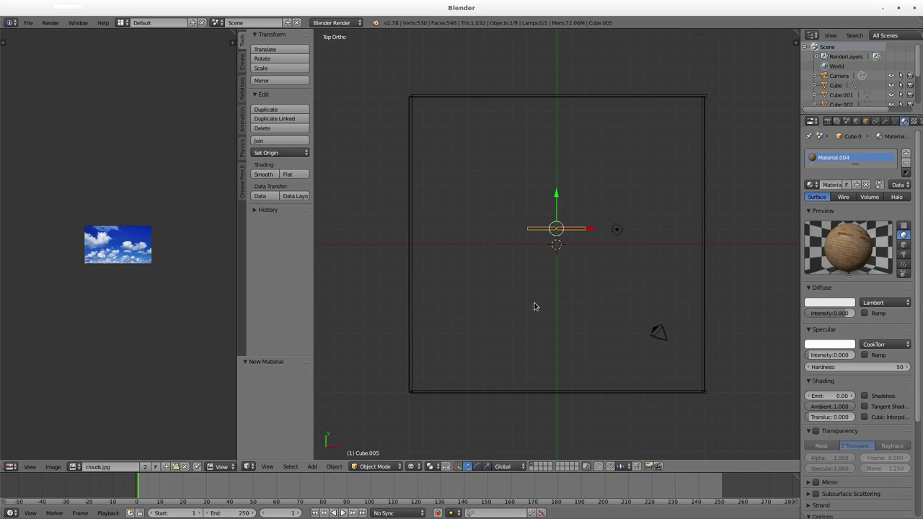
right_click(565, 257)
click(334, 465)
click(461, 422)
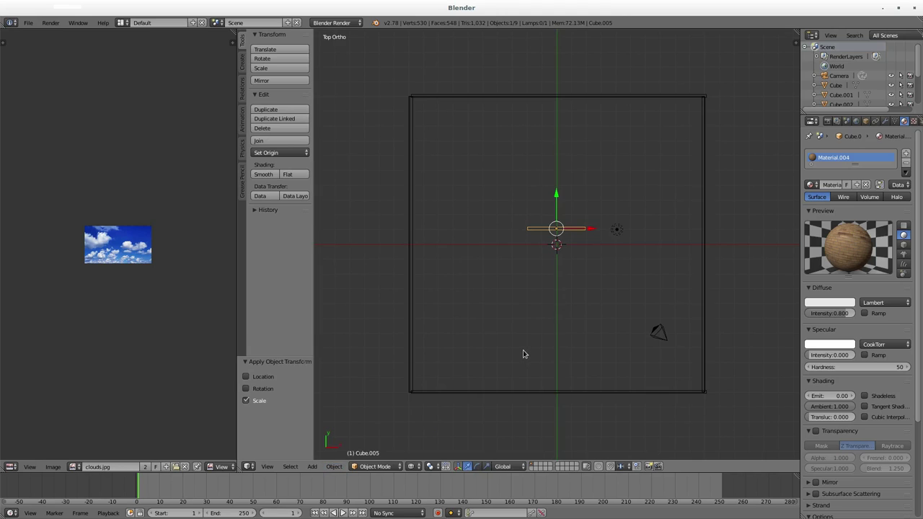
key(Tab)
key(u)
click(597, 279)
key(Tab)
Step: Duplicate a lamp into two more floor corners and preview the lighting with a render
key(F12)
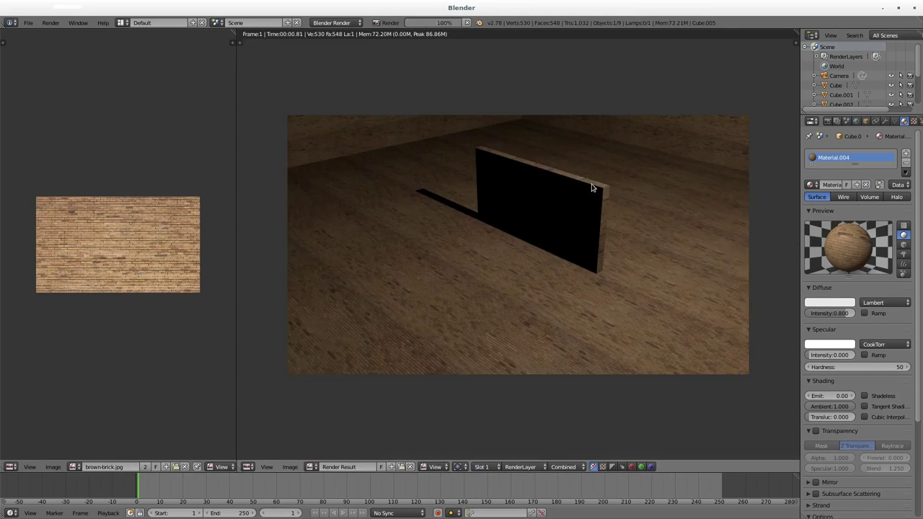
key(Escape)
right_click(616, 229)
key(shift+d)
click(616, 274)
key(shift+d)
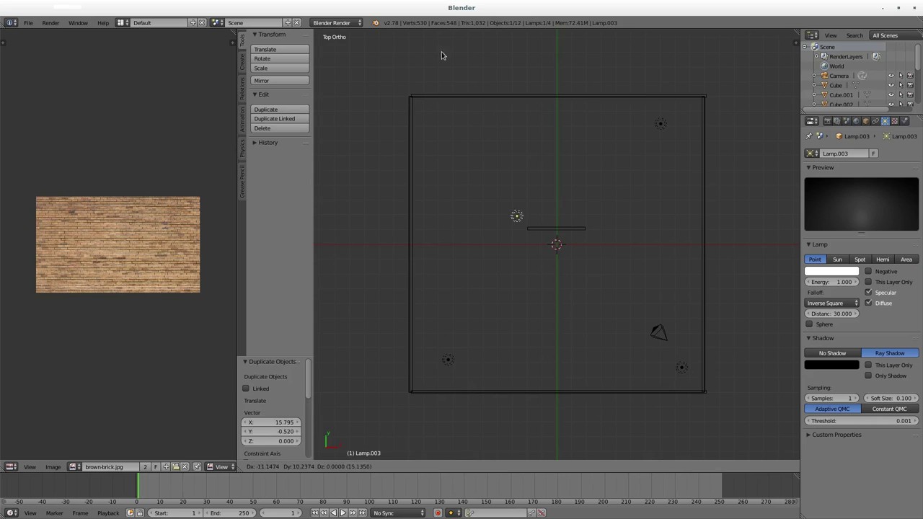
click(425, 40)
key(F12)
key(Escape)
Step: Shift the short central wall so one end meets the centre, and turn a copy 90 degrees
right_click(567, 230)
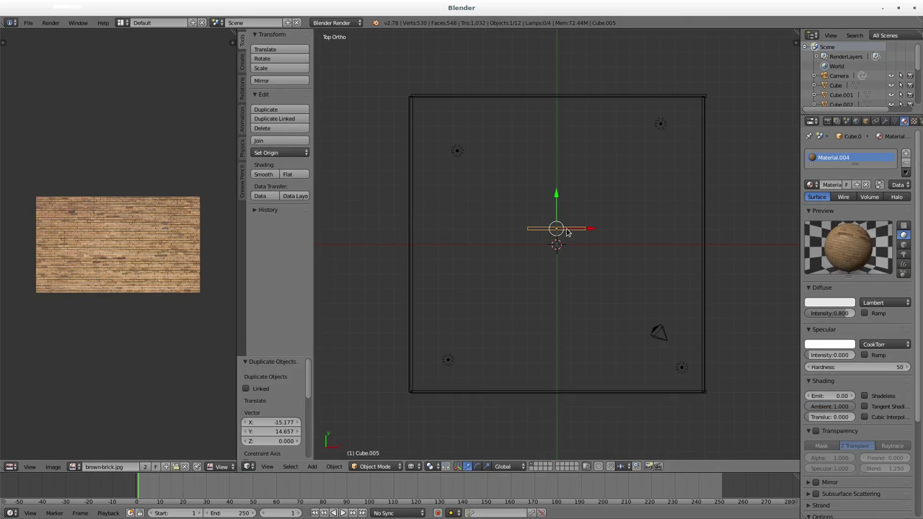
key(Tab)
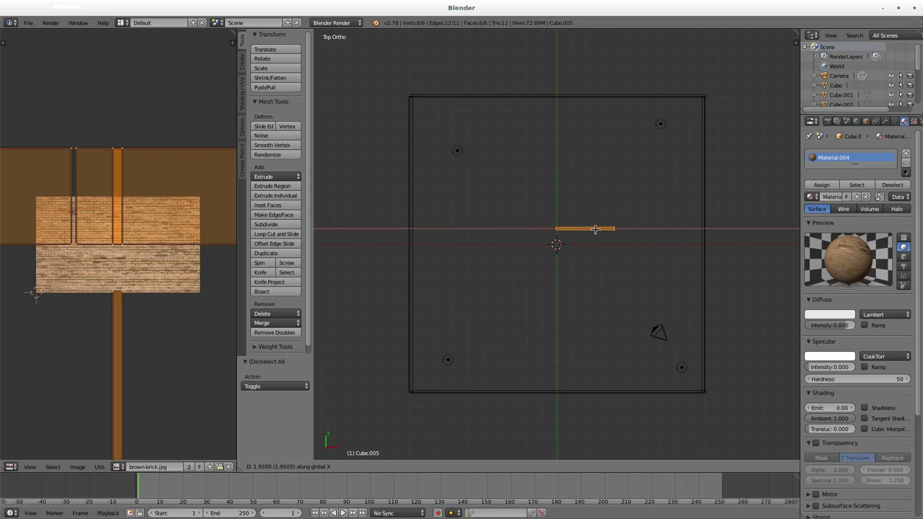
click(595, 229)
key(Tab)
key(Return)
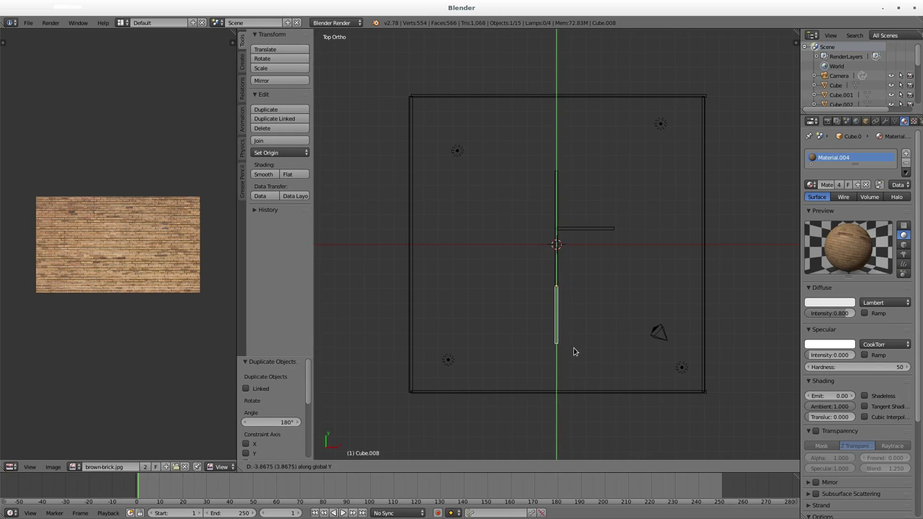
text(90)
key(Return)
Step: Duplicate more brick wall pieces, each rotated 90 degrees, to form the maze's interior walls
key(shift+d)
key(x)
click(514, 311)
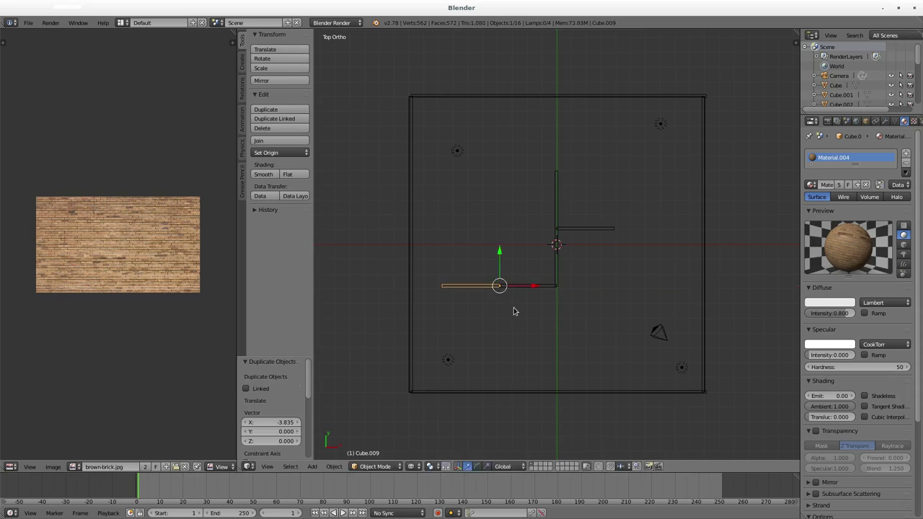
text(90)
key(Return)
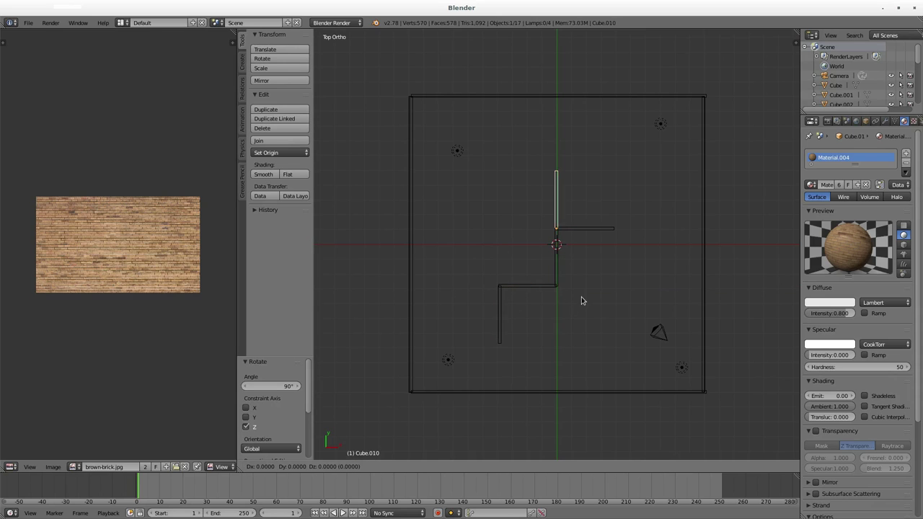
right_click(579, 242)
key(ctrl+z)
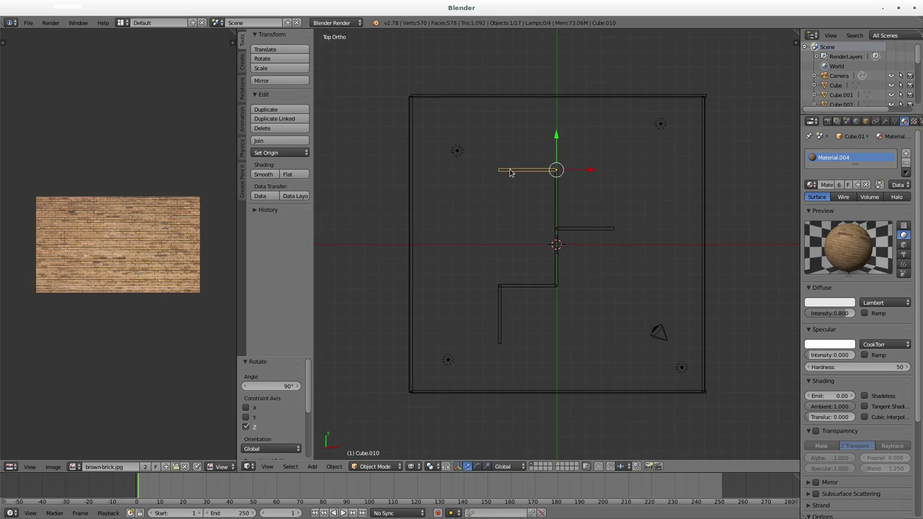
click(452, 171)
text(r90)
key(Return)
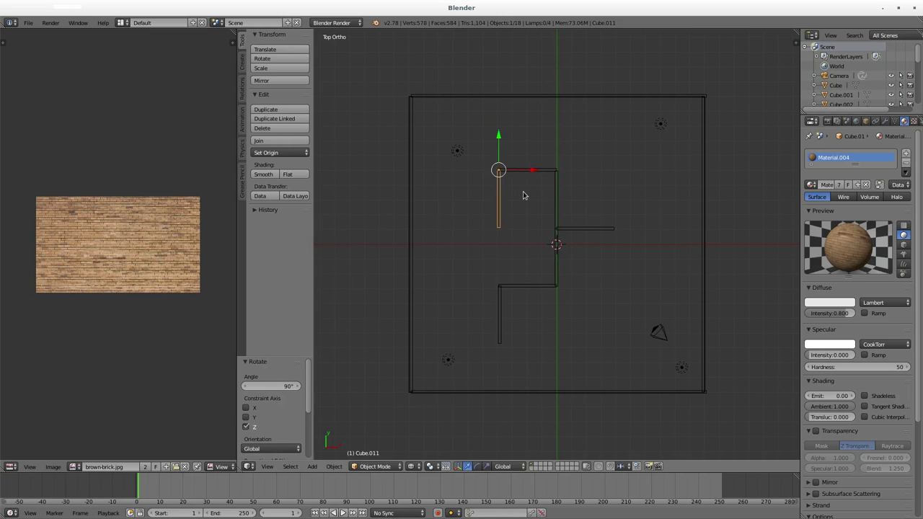
click(677, 316)
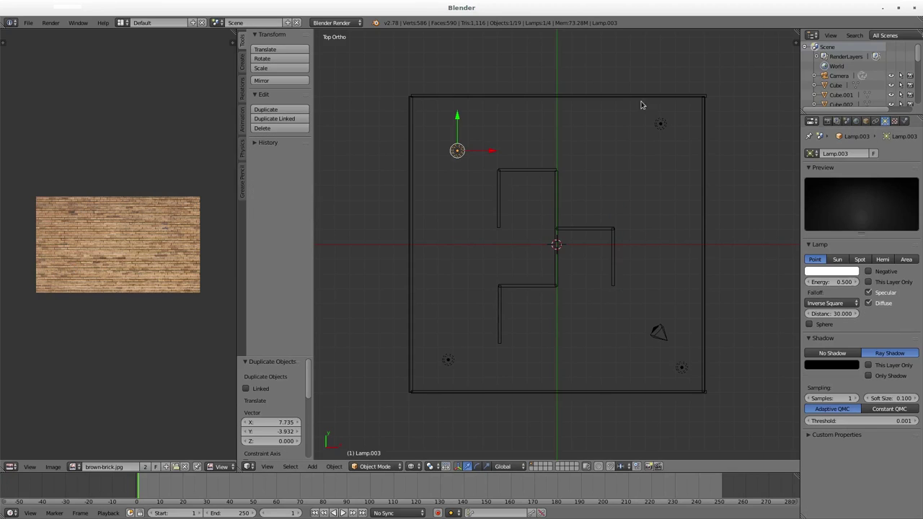
Step: Select the corner lamps and re-export the scene to COLLADA
right_click(660, 123)
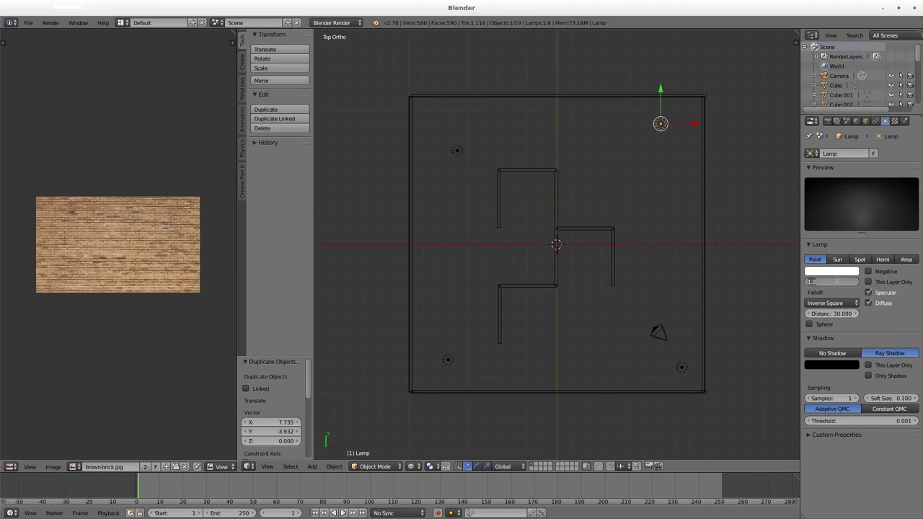
right_click(681, 367)
right_click(448, 360)
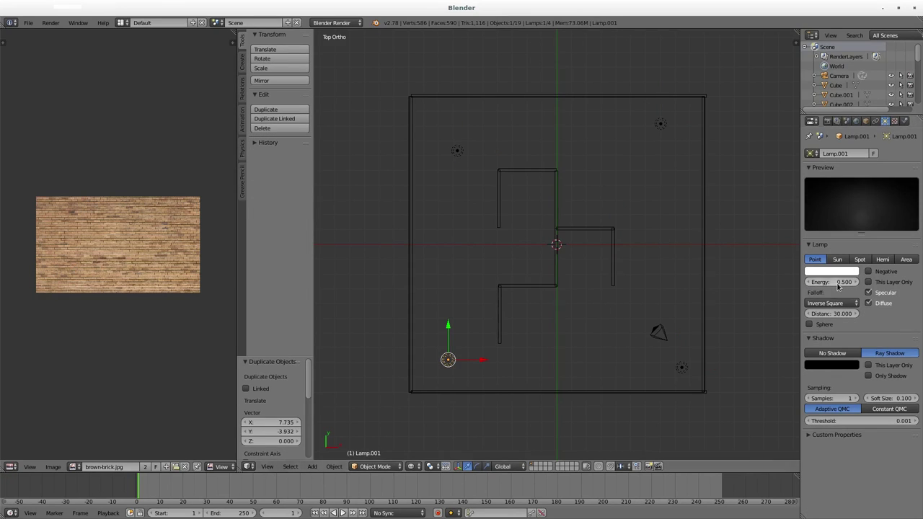
key(space)
text(collada)
key(Return)
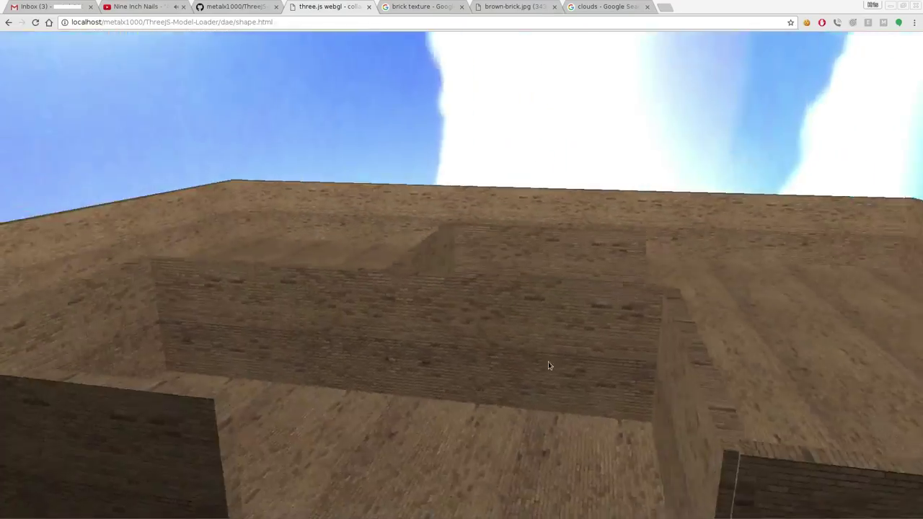
key(F11)
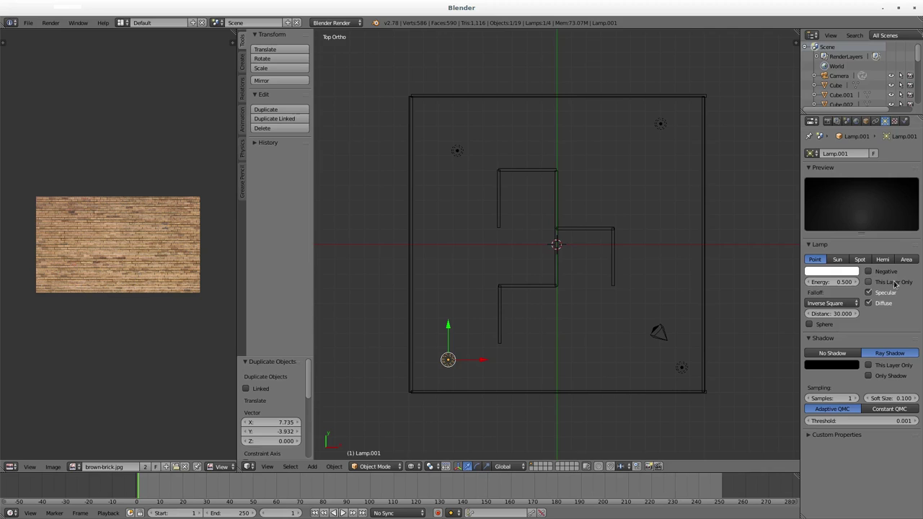
Step: Add a Suzanne monkey and move it into the maze's central right room
key(space)
text(monkey)
key(Return)
key(KP_1)
key(g)
key(z)
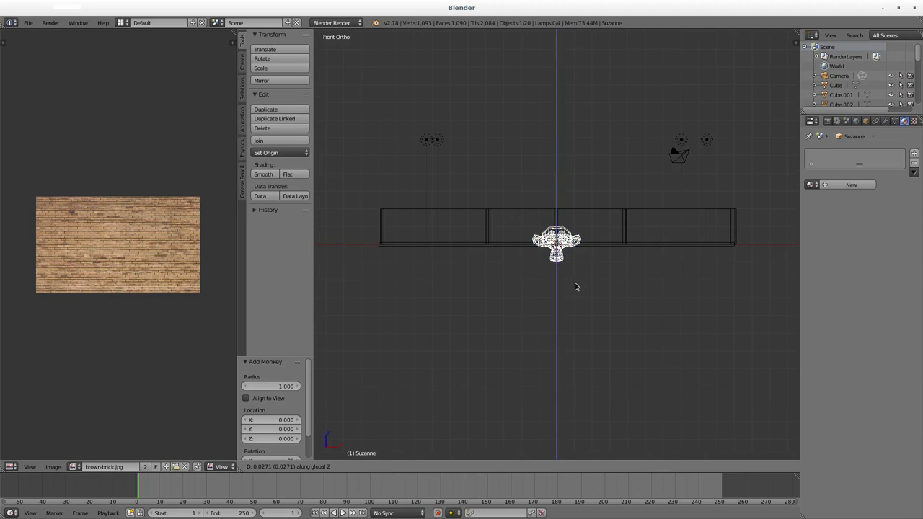
key(KP_7)
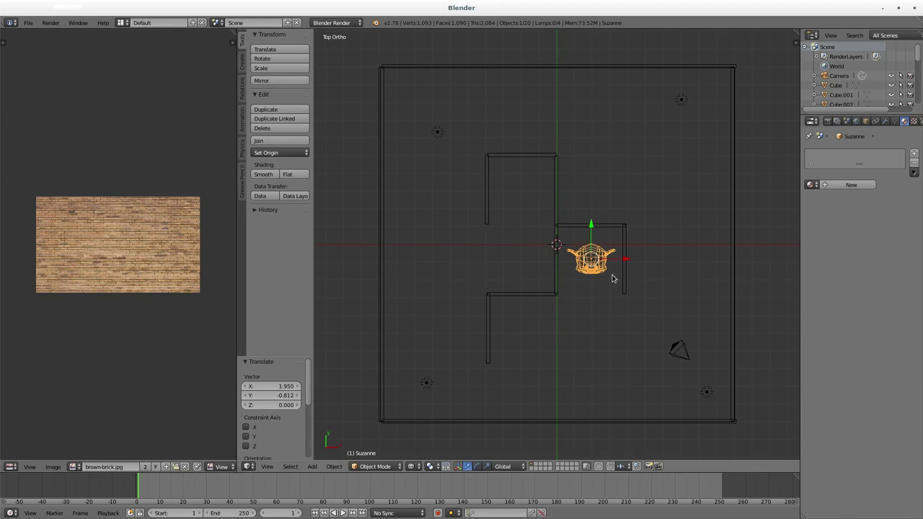
Step: Give the monkey a new green material and export the scene as COLLADA
click(851, 185)
click(825, 302)
key(space)
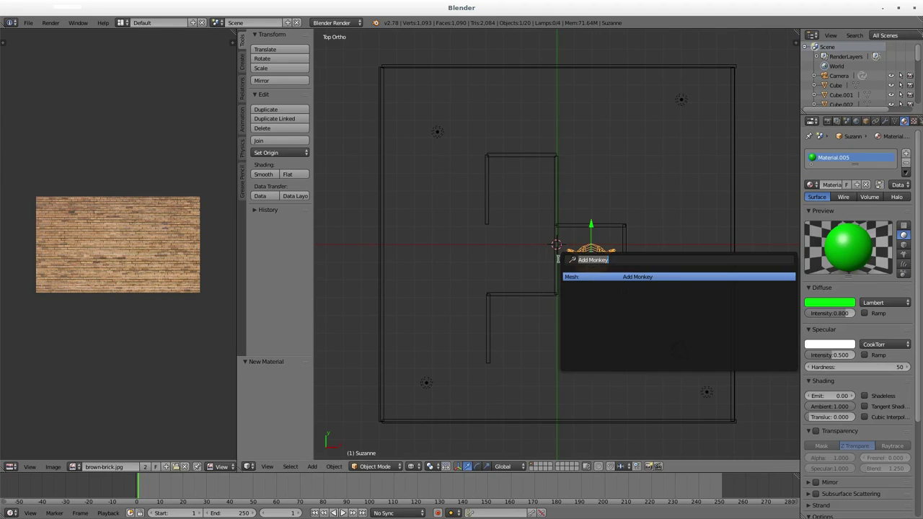
key(Return)
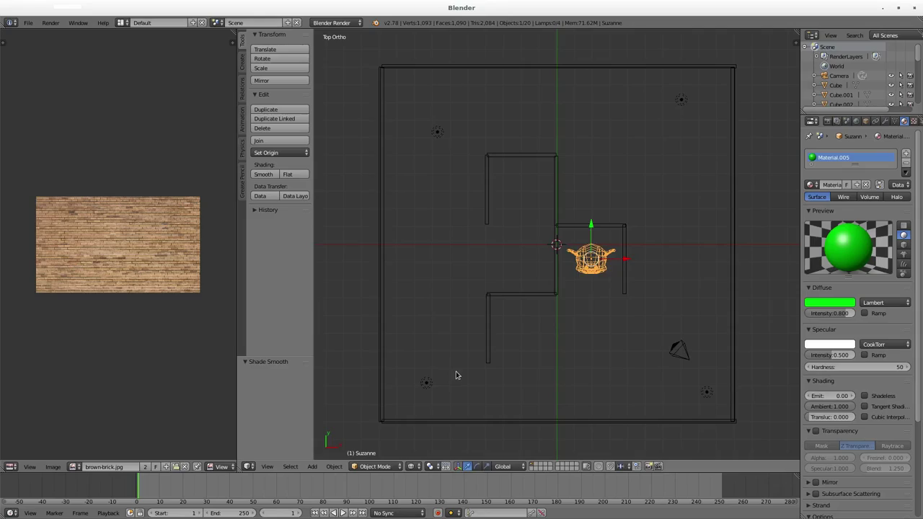
Step: Duplicate the monkey into the upper-left room and give the copy a blue material
key(shift+d)
click(829, 302)
click(836, 194)
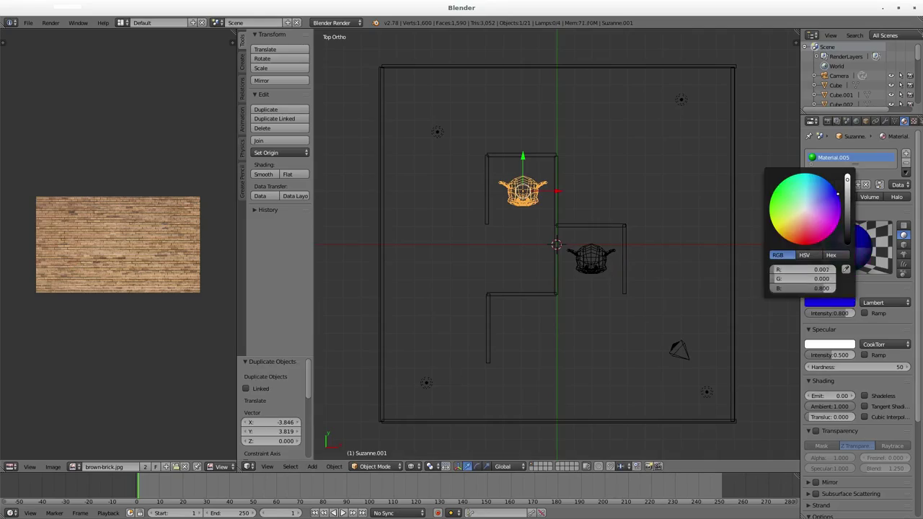
click(829, 302)
click(782, 225)
Step: Place another copy in the room to the right, rotated about Z, with a new red material
key(shift+d)
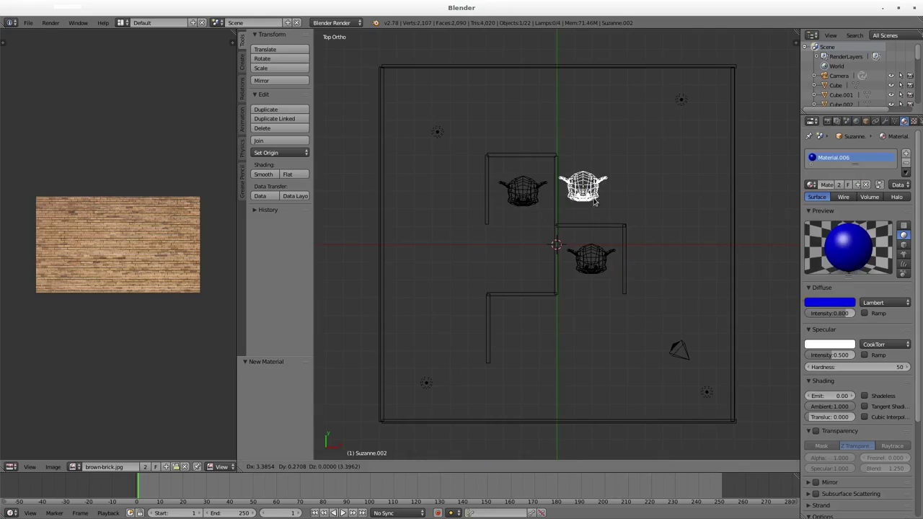
click(601, 207)
key(r)
key(z)
key(9)
key(Return)
click(856, 184)
click(829, 303)
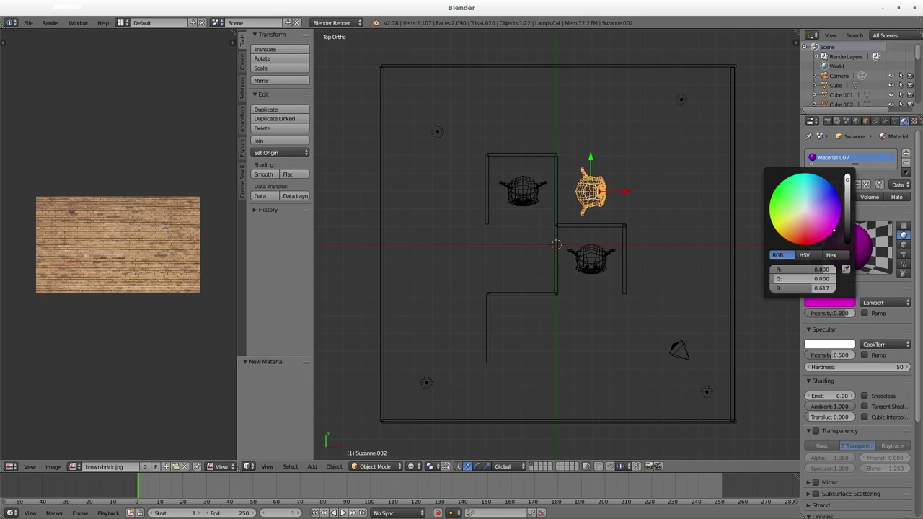
click(839, 214)
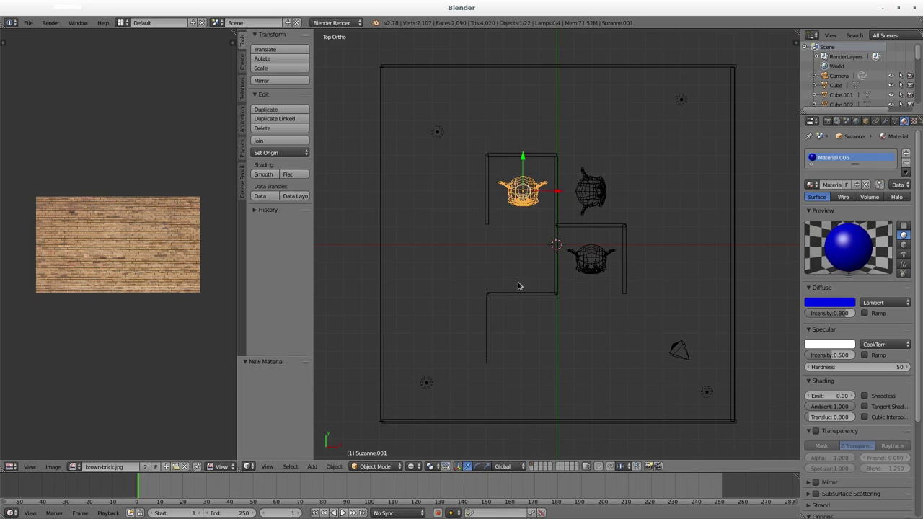
Step: Put a third copy in the bottom room, rotated 90 degrees, with a clouds.jpg texture
key(shift+d)
click(517, 383)
key(r)
key(z)
key(9)
key(0)
key(Return)
click(913, 120)
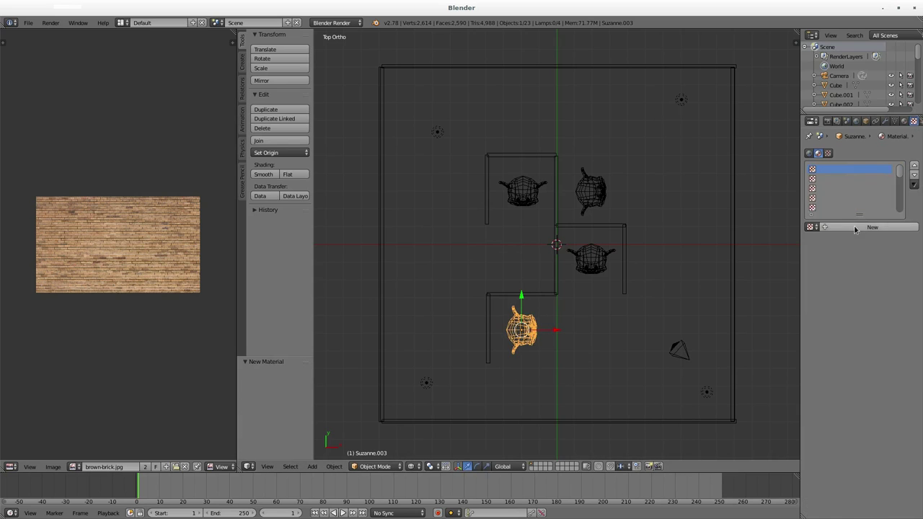
click(854, 229)
click(817, 382)
click(749, 404)
Step: UV-unwrap the textured monkey, show clouds.jpg on it, render, and re-export to COLLADA
key(Tab)
key(u)
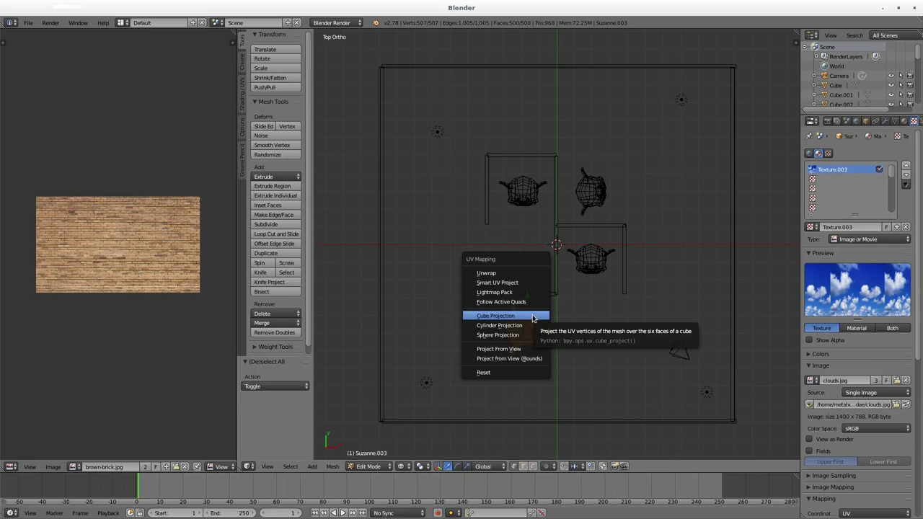
click(487, 273)
click(119, 466)
click(151, 361)
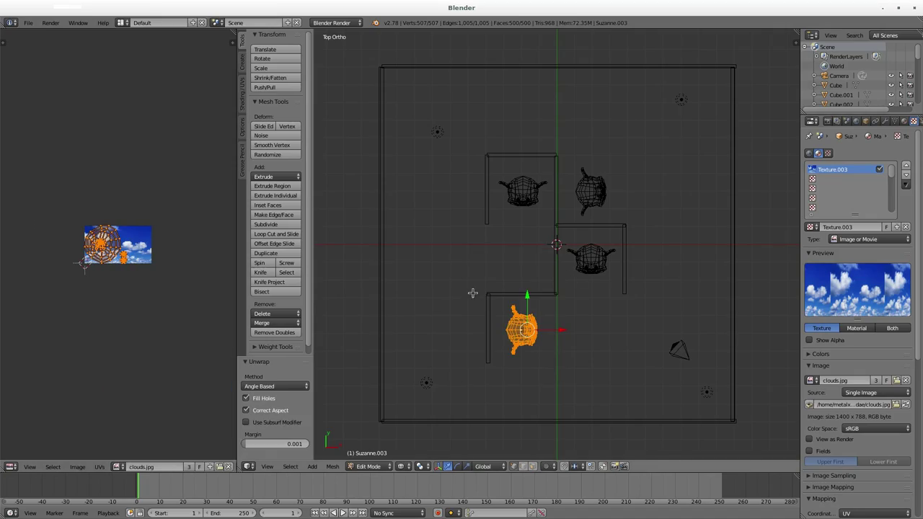
key(F12)
key(Escape)
key(space)
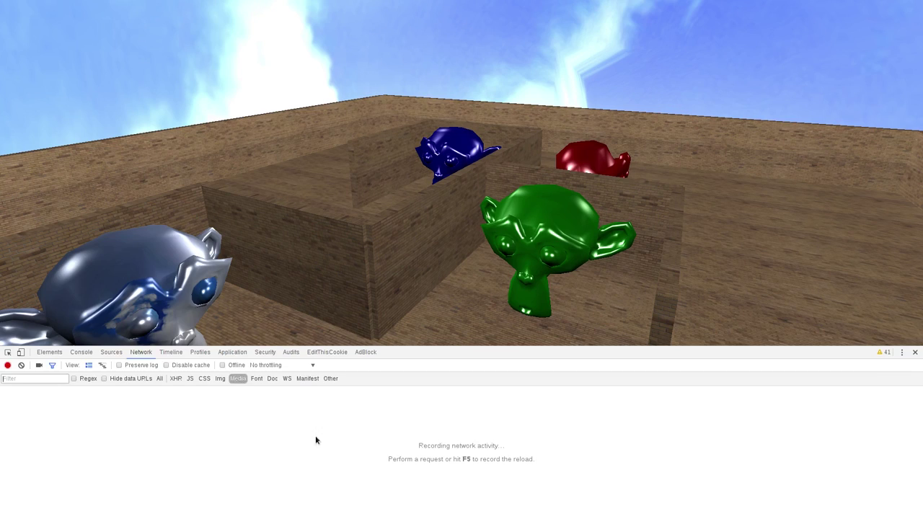
Step: In the Console, list scene.children and expand the Group's children list
click(81, 352)
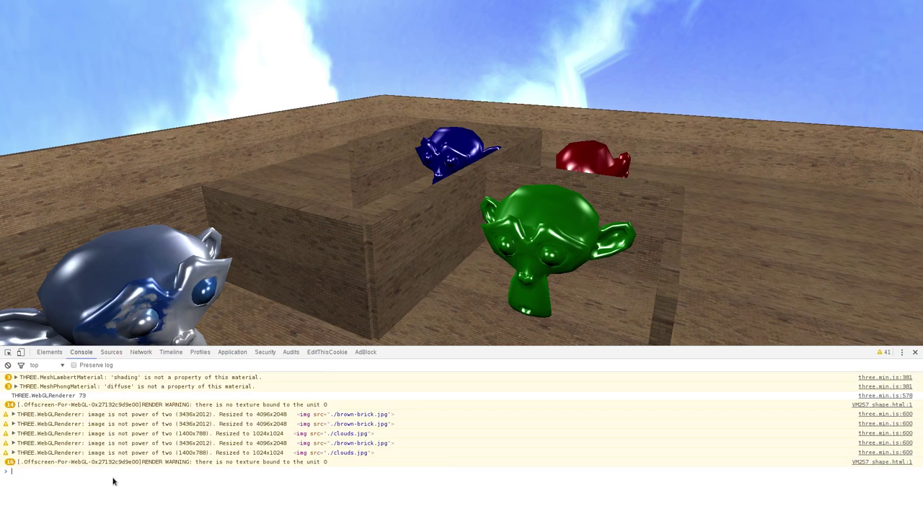
text(scene.ch)
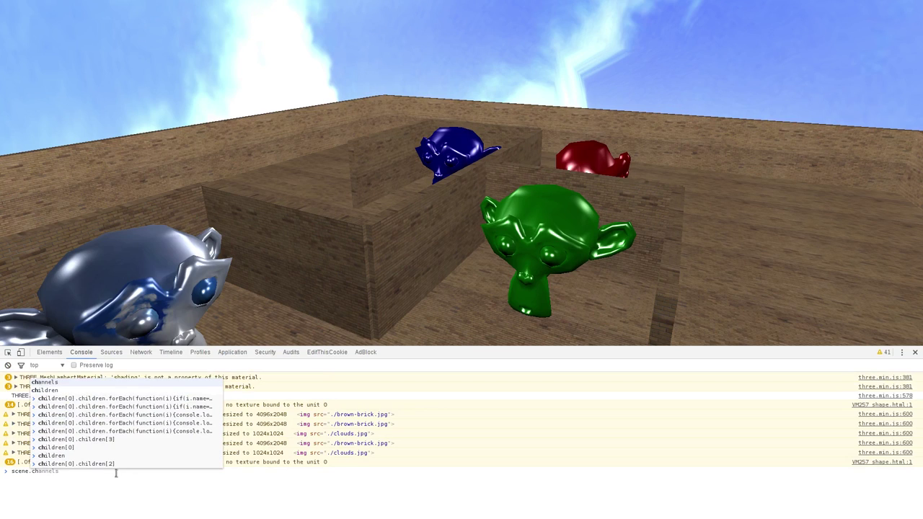
key(Tab)
key(Return)
click(25, 487)
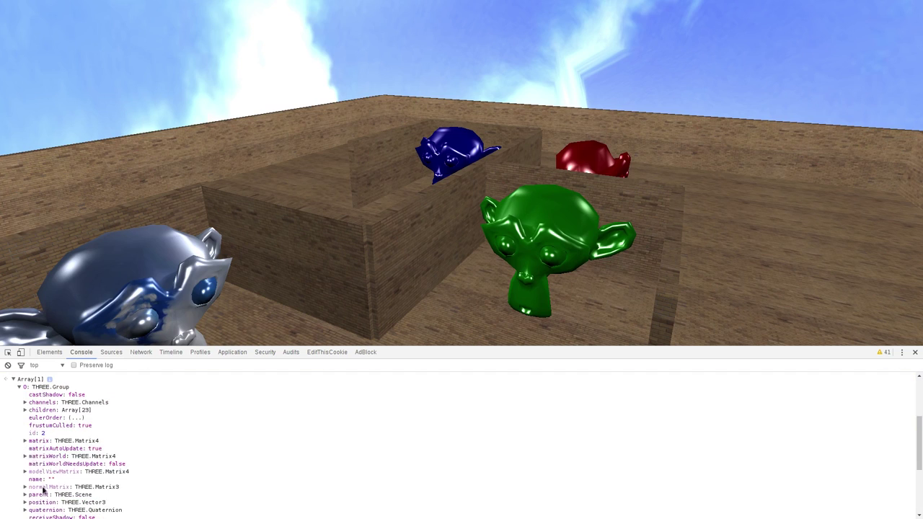
click(101, 404)
Step: Look up scene.children[0].children[20] in the console
text(scene.children[0].channels[20)
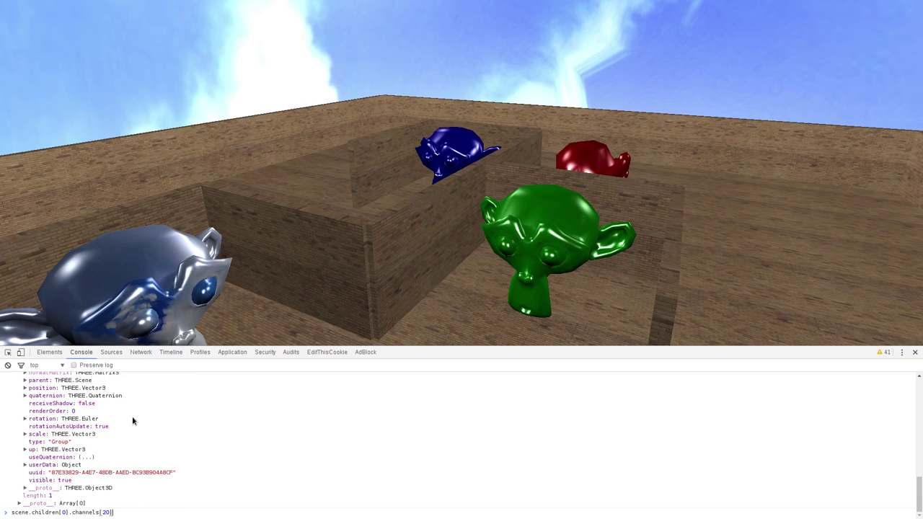
scroll(122, 401, up, 5)
scroll(123, 401, up, 5)
scroll(122, 401, up, 3)
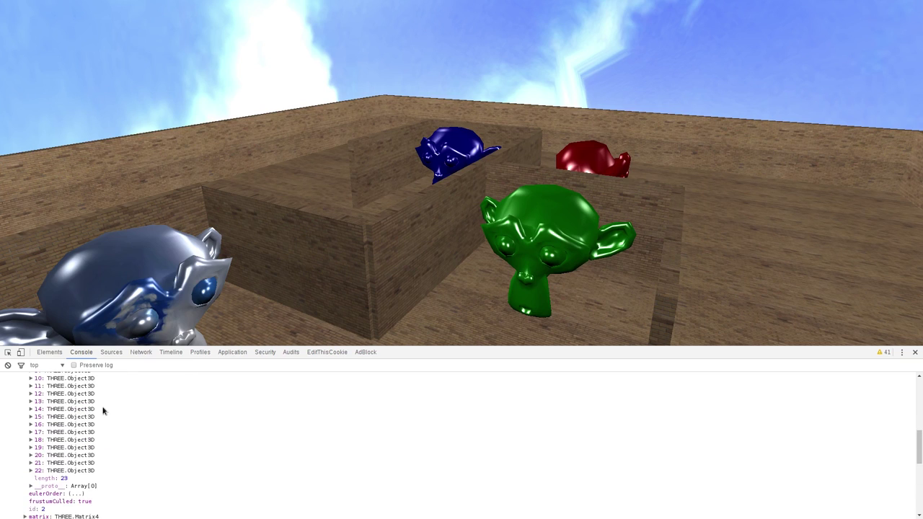
scroll(104, 410, up, 3)
key(Return)
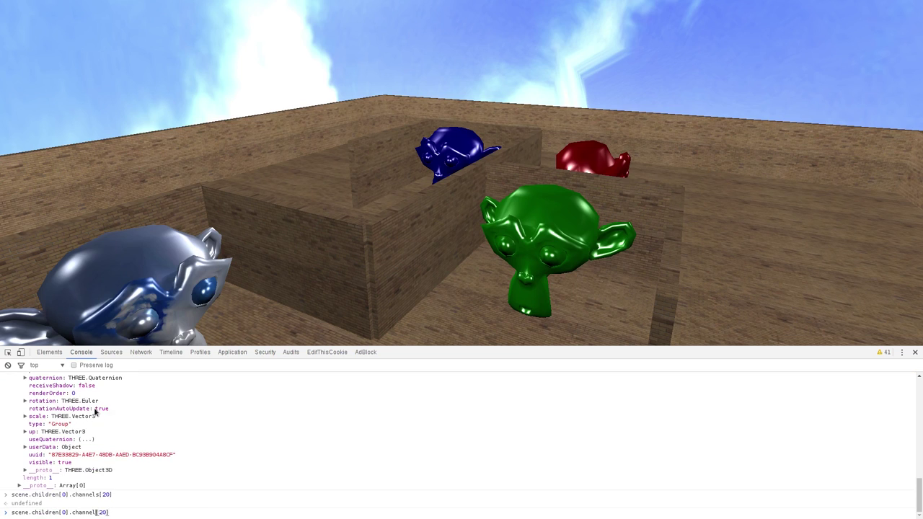
text(n)
key(Return)
Step: Store that child as m=scene.children[0].children[20] and inspect m.rotateZ
key(Up)
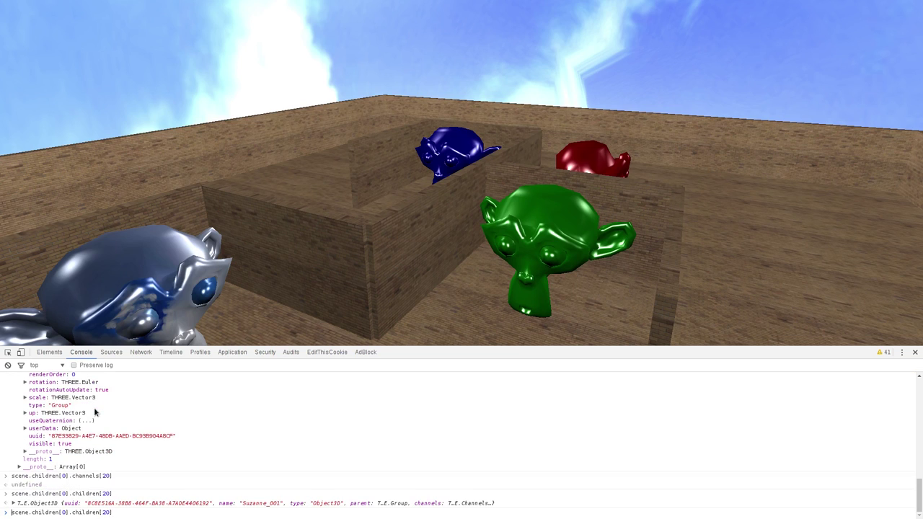
key(Home)
text(m=)
key(Return)
text(m.ro)
key(Return)
key(Up)
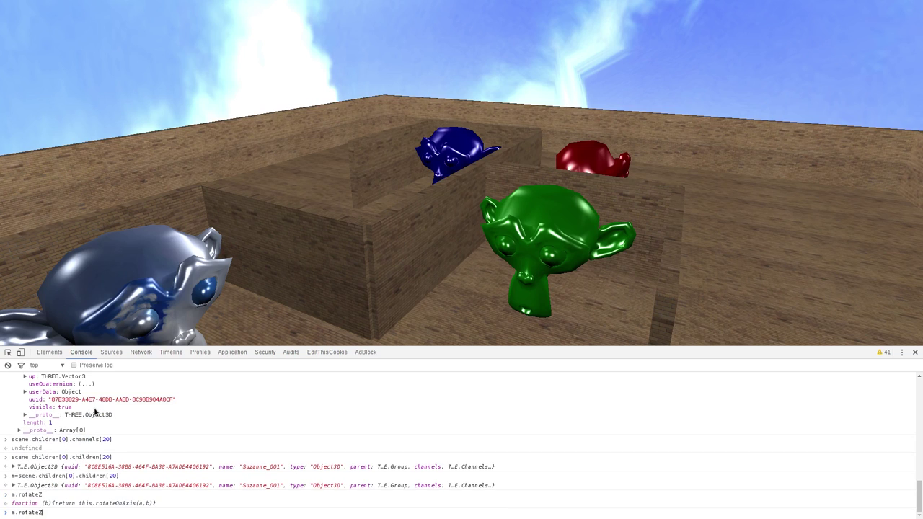
Step: Run m.rotateZ(90) several times to spin the blue monkey
text(90)
key(Return)
key(Up)
key(Return)
key(Up)
key(Return)
key(Up)
key(Return)
key(Up)
key(Return)
key(Up)
key(Return)
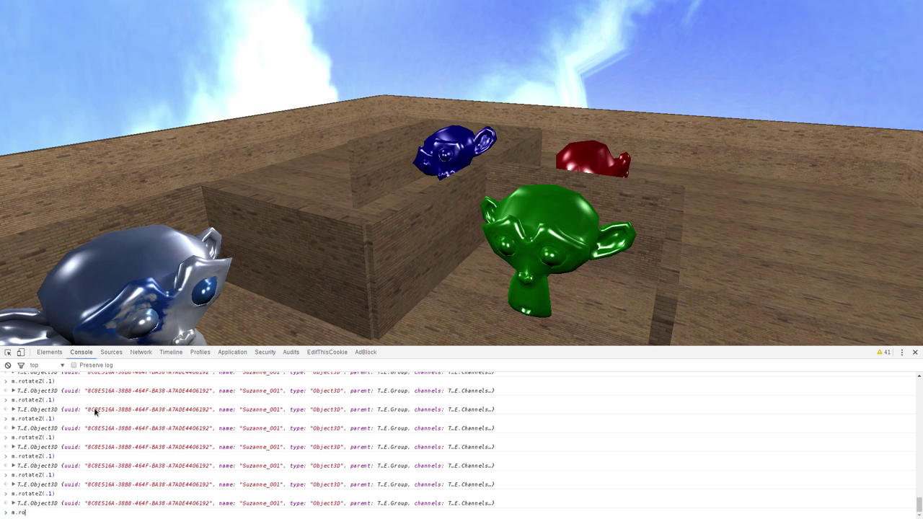
Step: Set m.scale x, y and z to 2 and drag the view toward the enlarged monkey
text(.)
key(BackSpace)
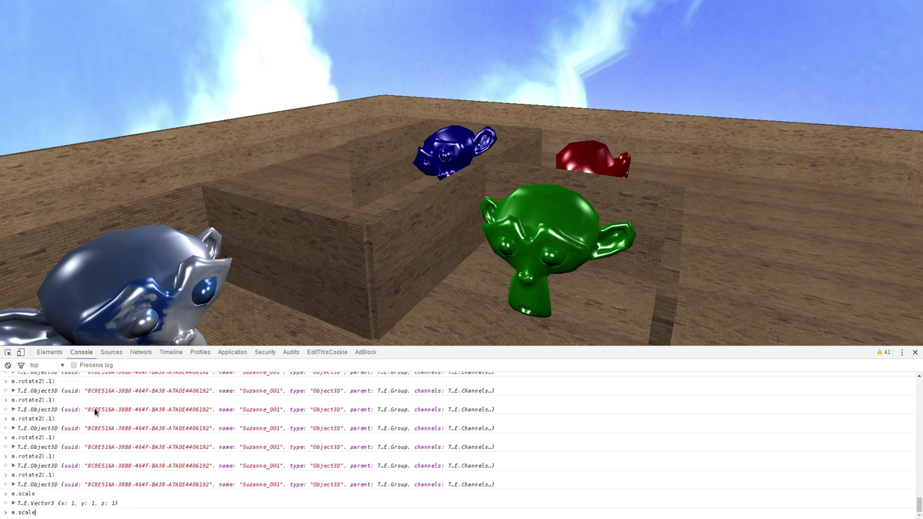
key(Return)
text(m.scale.x=2)
key(Return)
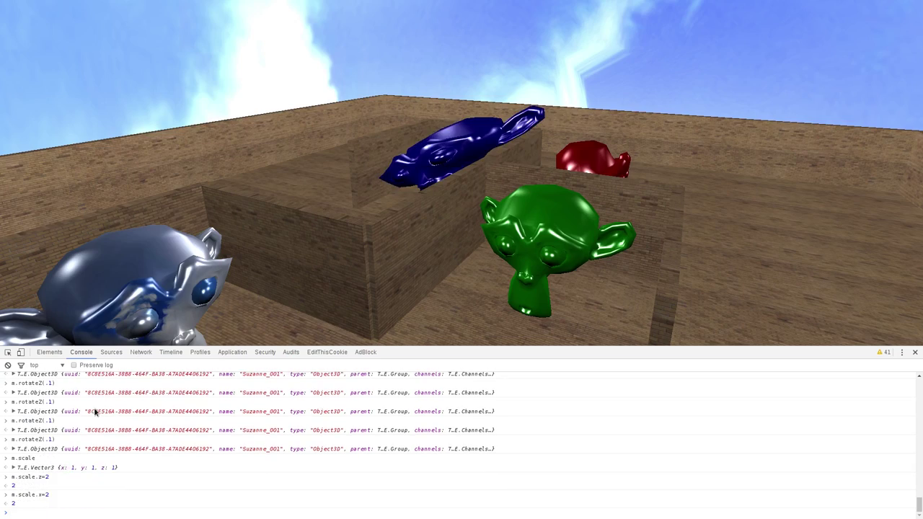
text(m.scale.y=2)
key(Return)
click(23, 186)
drag(23, 186, 63, 516)
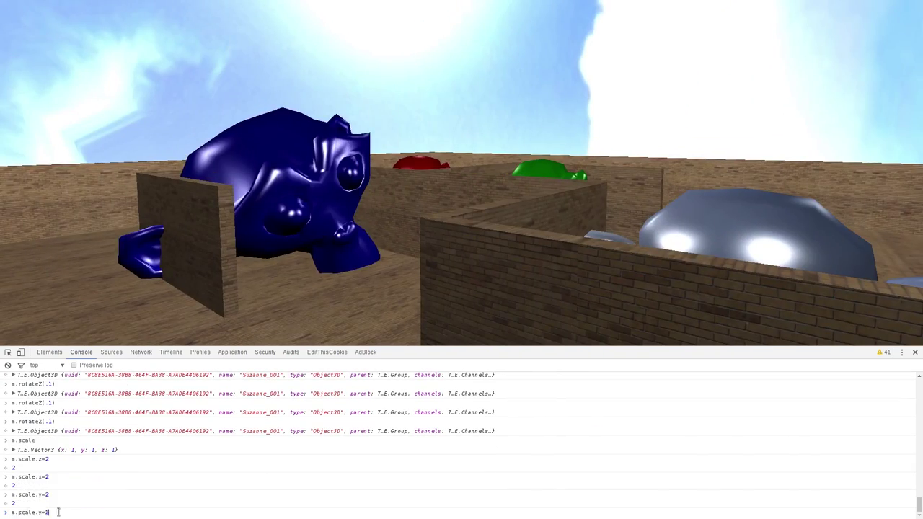
Step: Reset the monkey's scale values back to 1
key(Return)
text(m.scale.x=1)
key(Return)
text(m.scale.x=2)
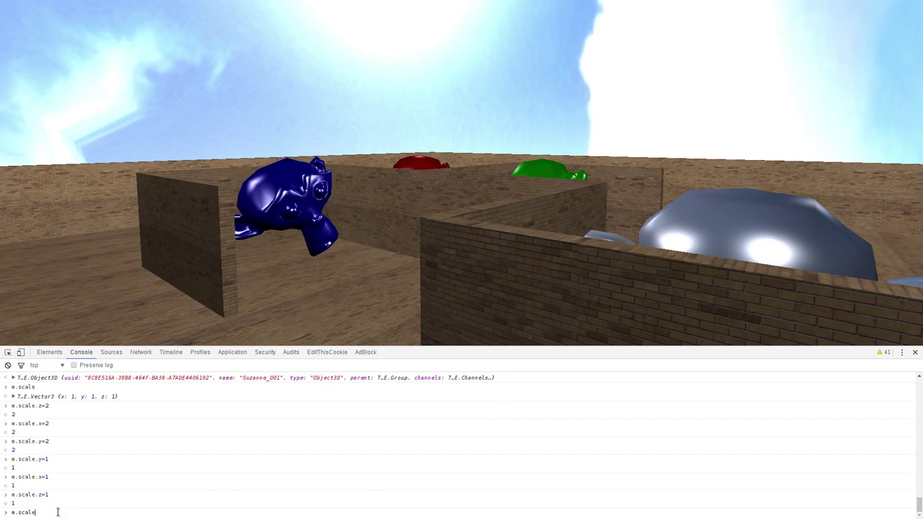